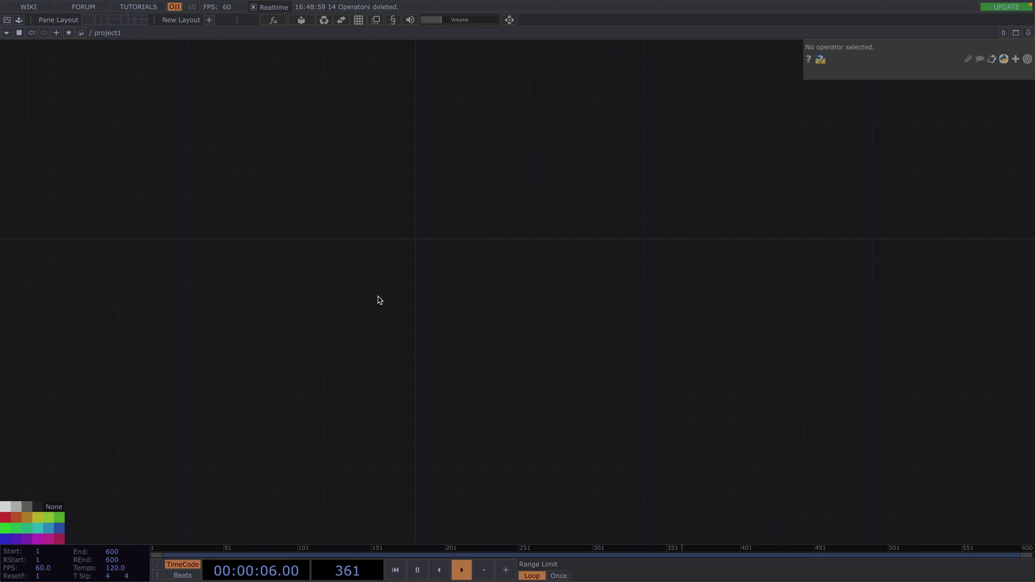
# Step: Add a Sphere SOP, sphere1, to the empty network
pyautogui.moveTo(378, 297); pyautogui.dragTo(492, 290)
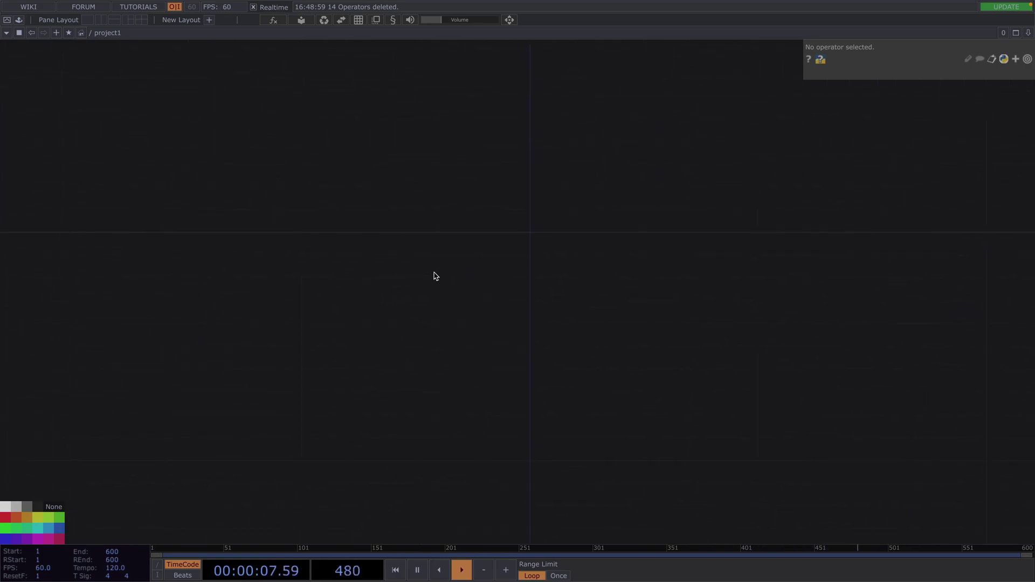
pyautogui.press('Tab')
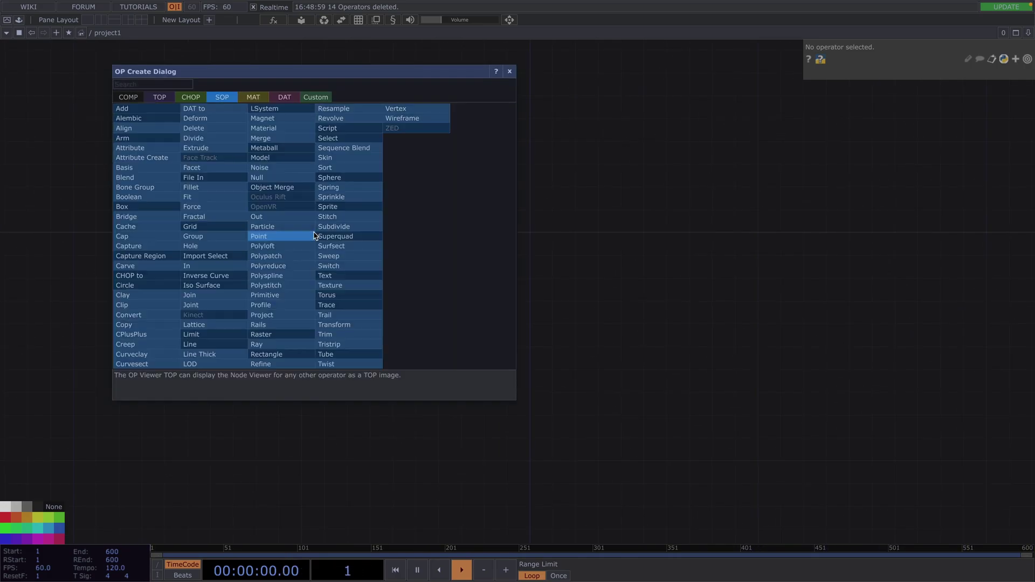
pyautogui.write('sph')
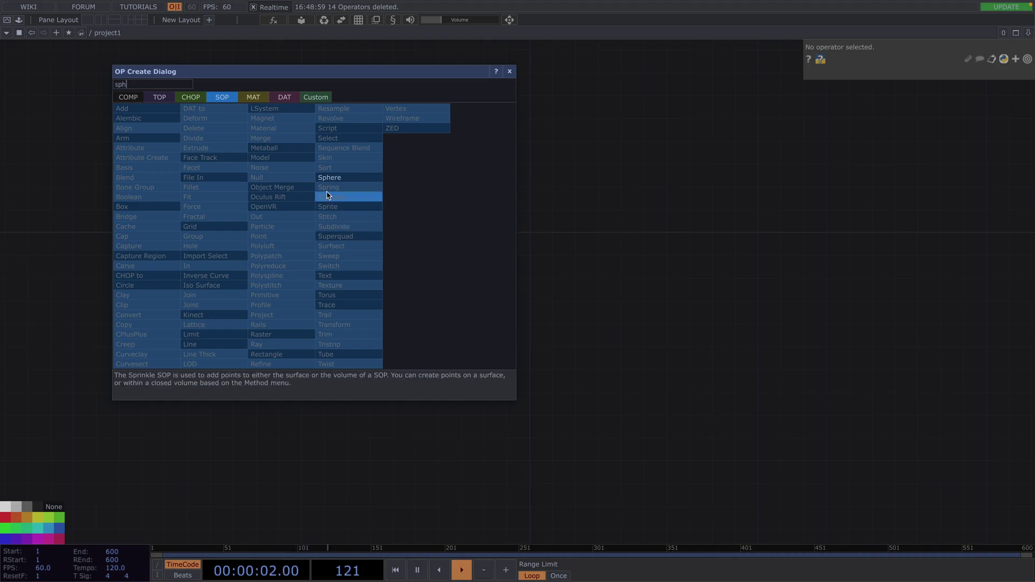
pyautogui.click(329, 177)
pyautogui.click(347, 217)
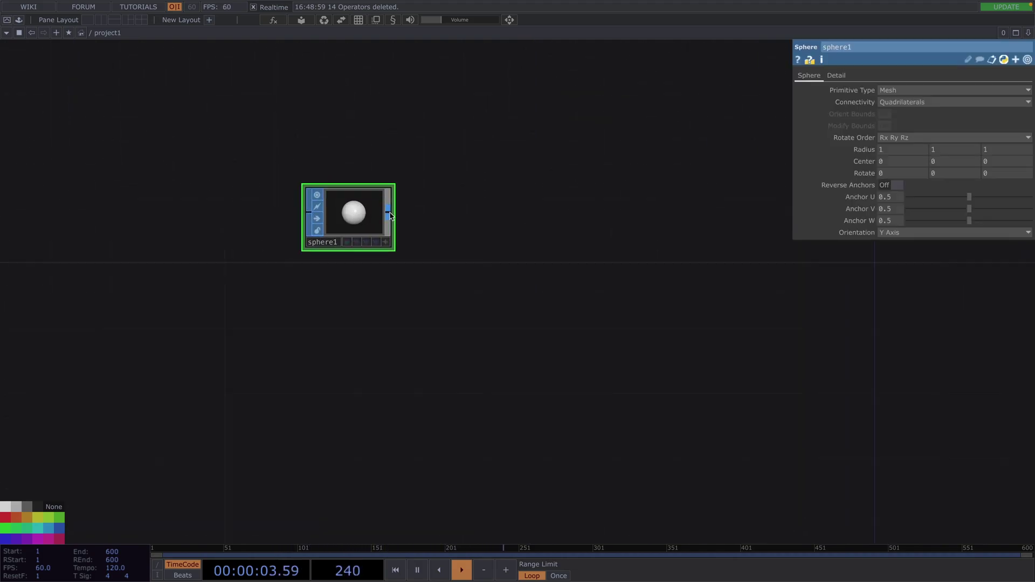
# Step: Add a Geometry COMP, geo1, wired from sphere1
pyautogui.press('Tab')
pyautogui.write('ge')
pyautogui.click(214, 75)
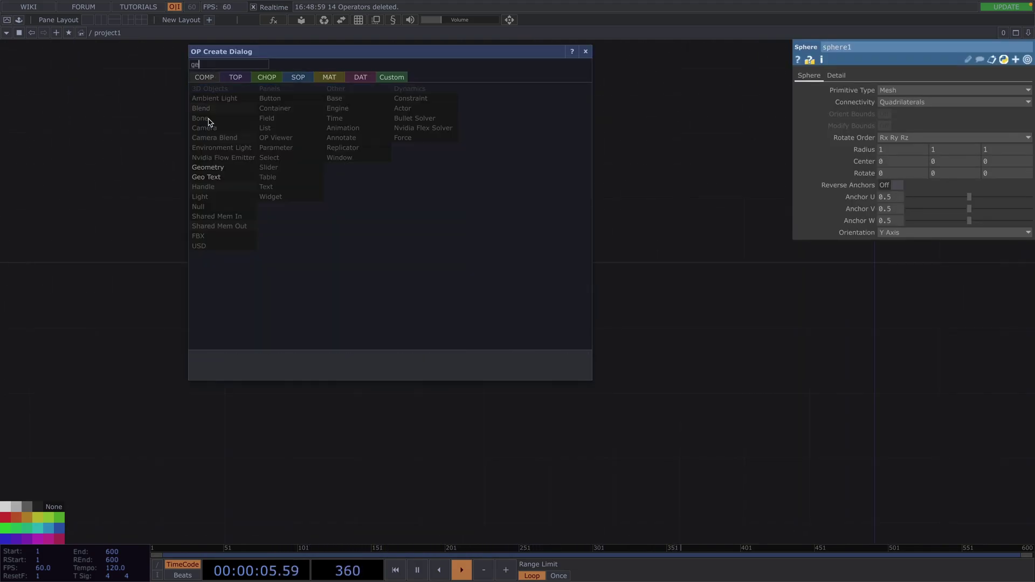
pyautogui.click(230, 173)
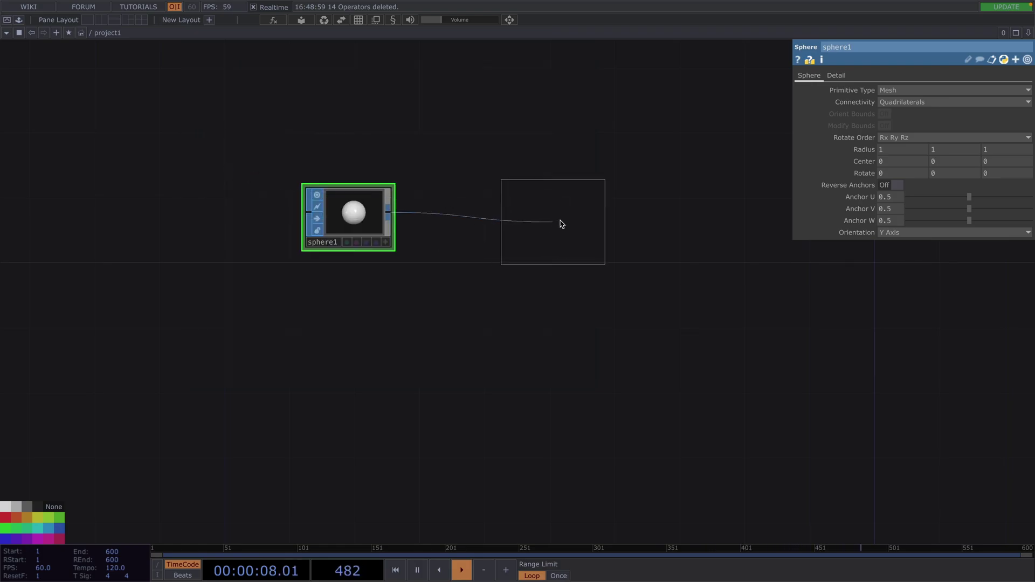
pyautogui.click(579, 215)
# Step: Add a Phong MAT, phong1, and assign it as geo1's material
pyautogui.press('Tab')
pyautogui.click(456, 209)
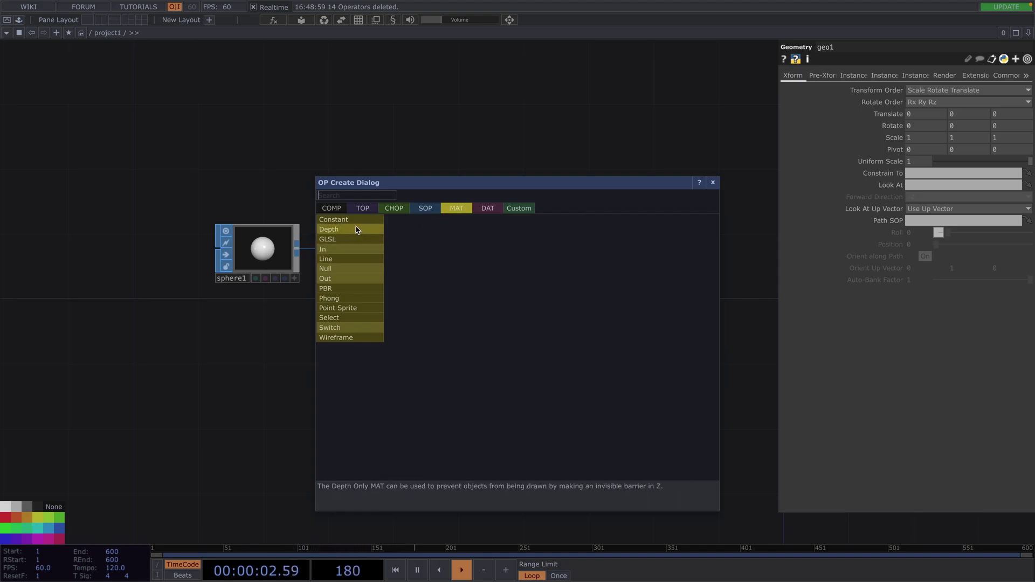
pyautogui.click(364, 299)
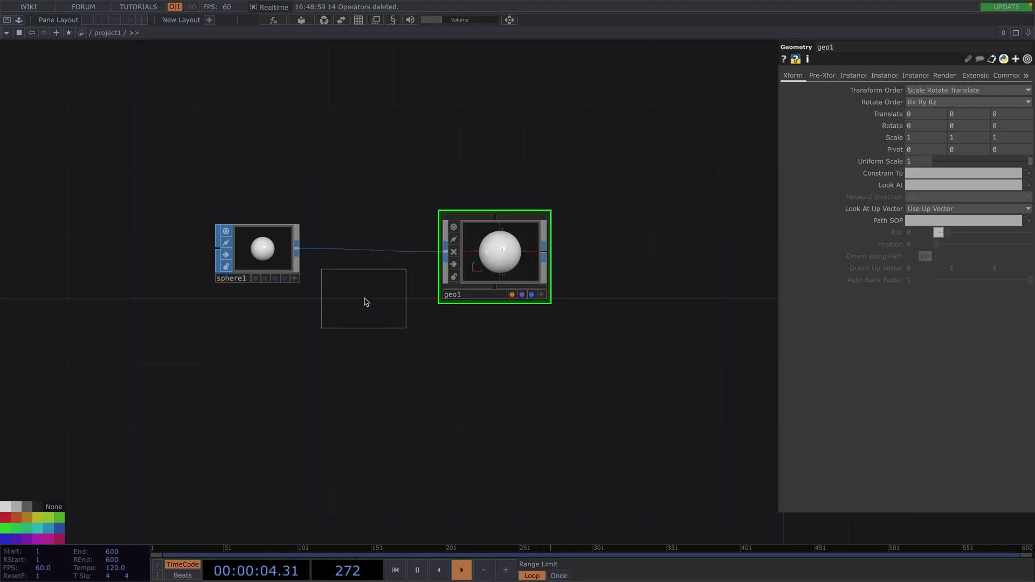
pyautogui.click(479, 145)
pyautogui.moveTo(479, 146); pyautogui.dragTo(499, 250)
pyautogui.moveTo(619, 236); pyautogui.dragTo(545, 247)
# Step: Add a Camera COMP, cam1, to the network
pyautogui.press('Tab')
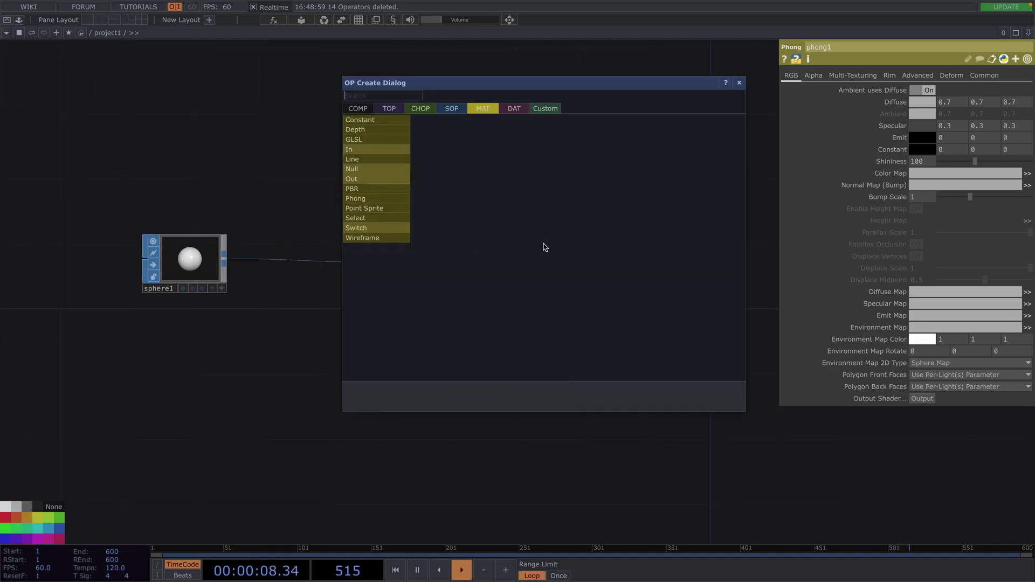
pyautogui.press('Tab')
pyautogui.press('Tab')
pyautogui.press('Tab')
pyautogui.press('Tab')
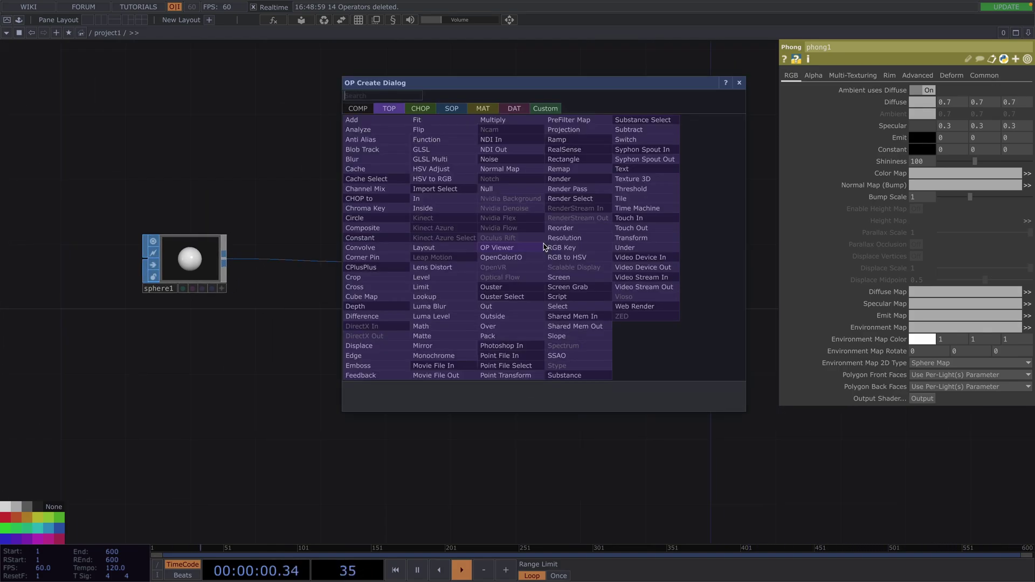
pyautogui.hotkey('shift', 'Tab')
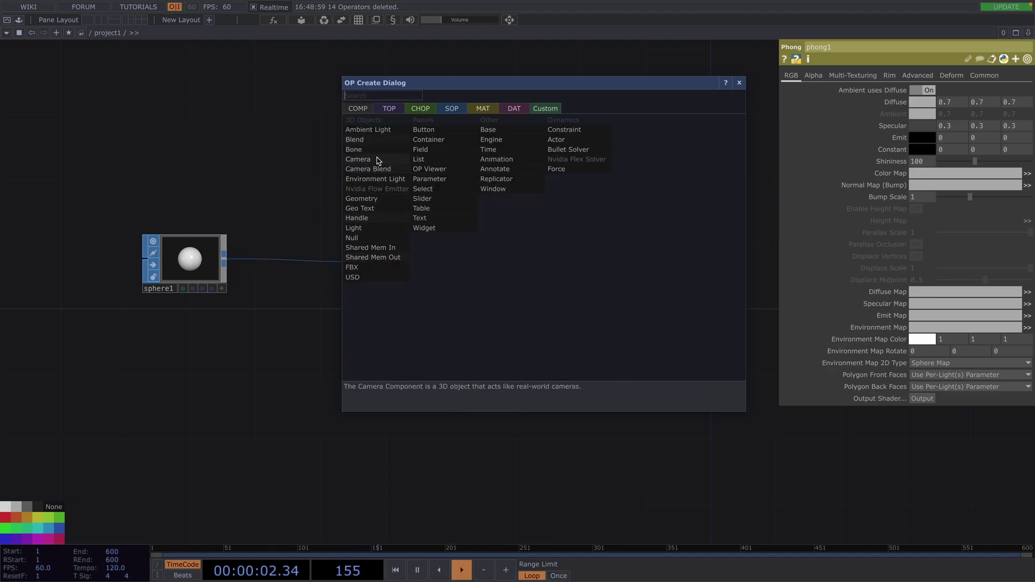
pyautogui.click(371, 166)
pyautogui.click(576, 147)
# Step: Add a Render TOP, render1, fed by the scene, and a Null TOP, null1, after it
pyautogui.press('Tab')
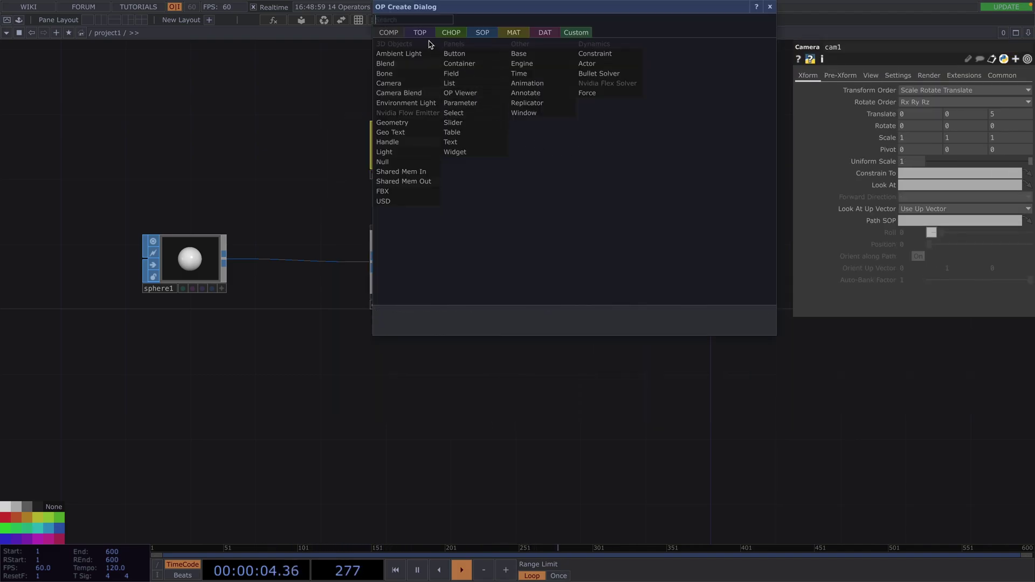
pyautogui.click(420, 32)
pyautogui.write('re')
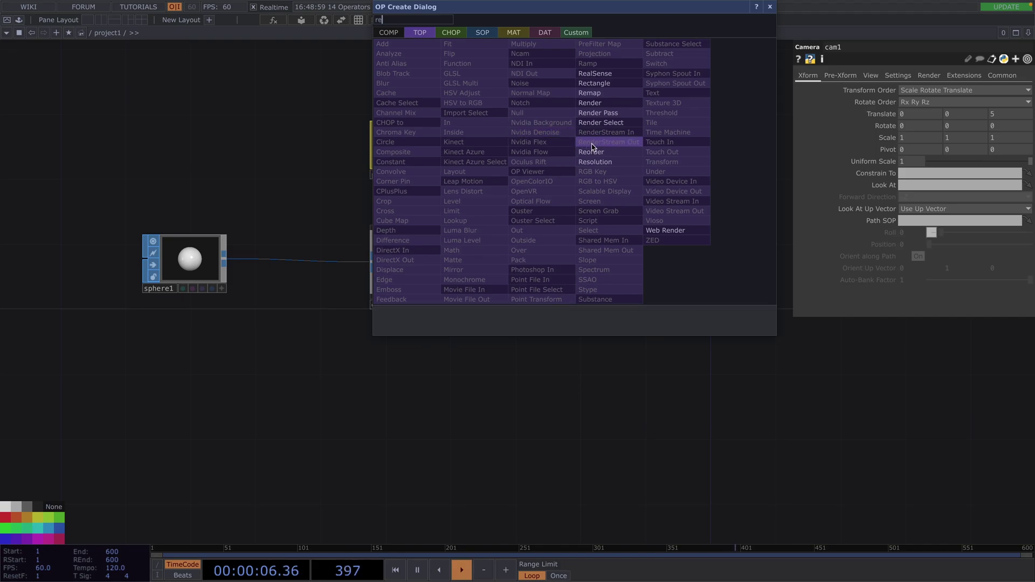
pyautogui.click(611, 103)
pyautogui.click(579, 263)
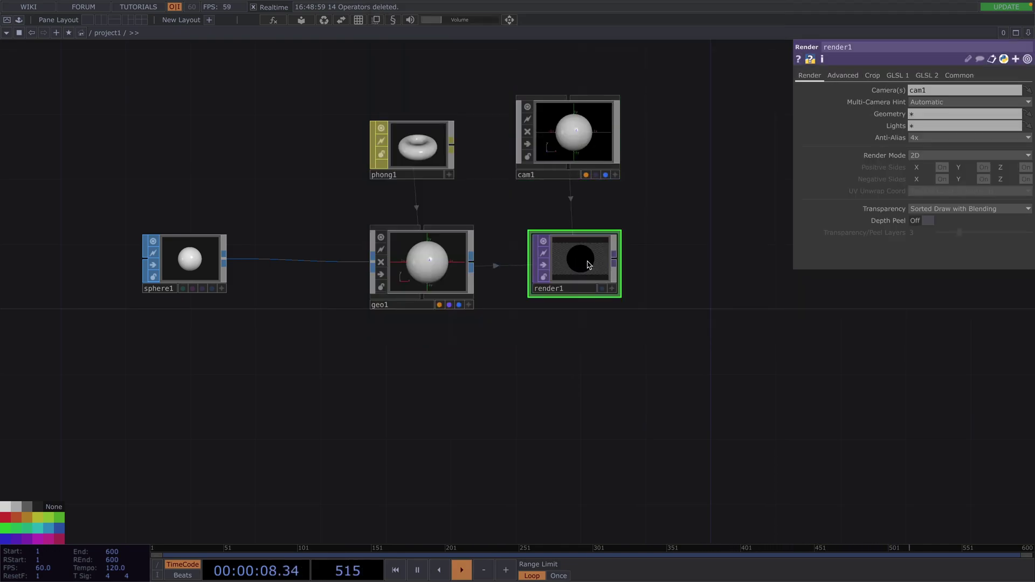
pyautogui.rightClick(613, 260)
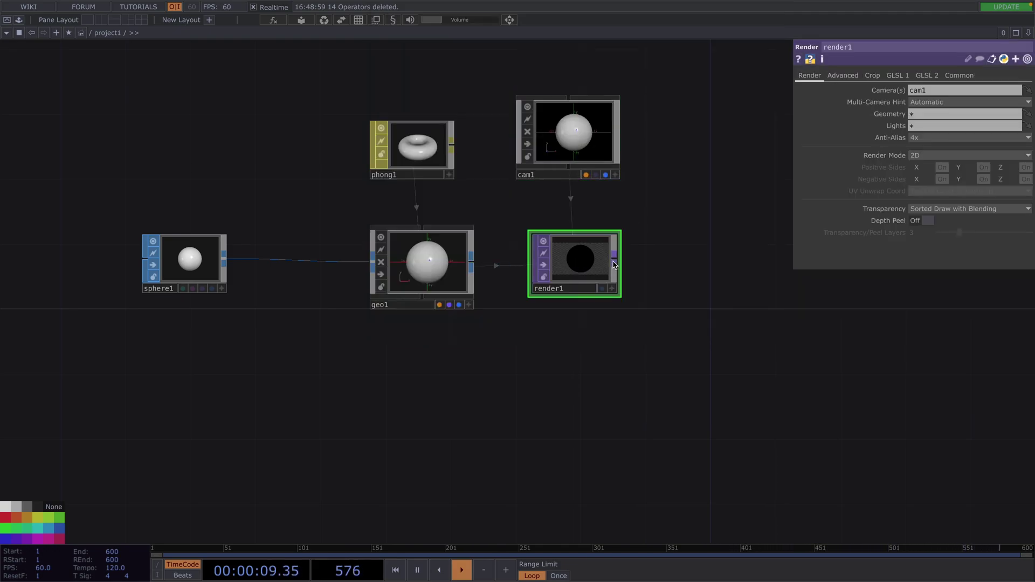
pyautogui.click(786, 267)
# Step: Show null1 as the network background, then split the workspace into two panes without the left background
pyautogui.press('h')
pyautogui.click(724, 289)
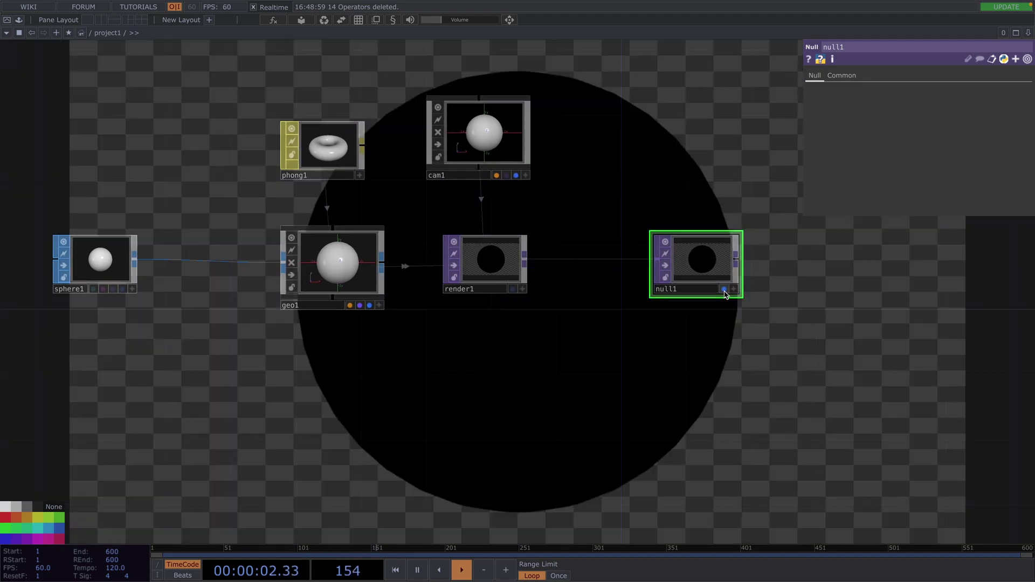
pyautogui.click(103, 21)
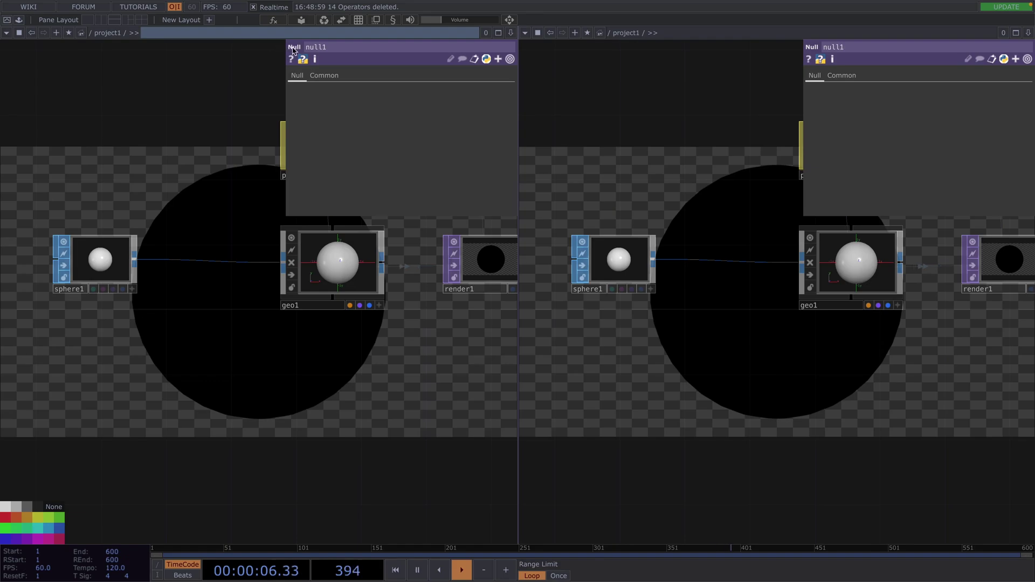
pyautogui.click(377, 20)
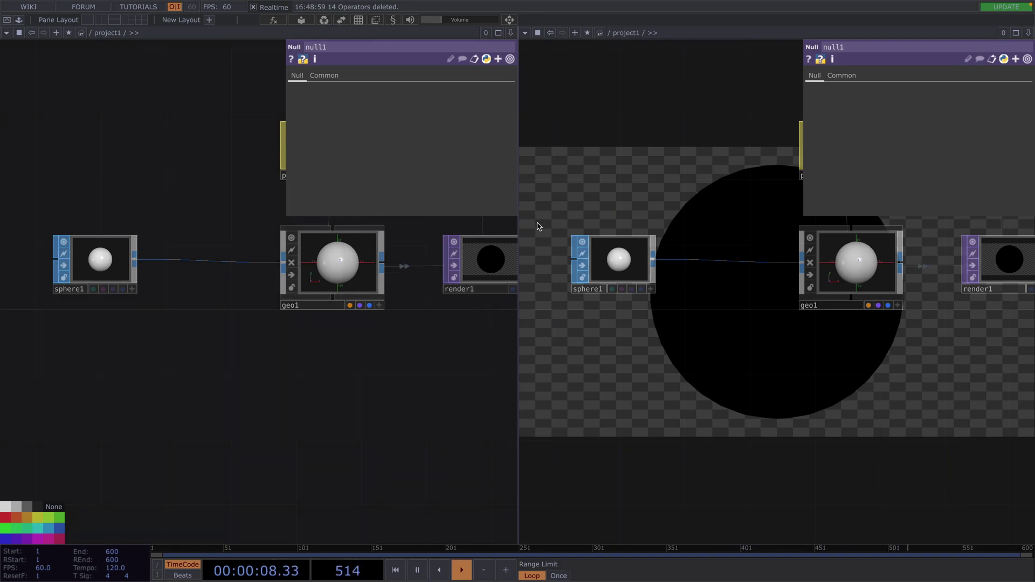
# Step: Turn the right pane into a TOP Viewer and reframe the nodes in the left network
pyautogui.click(526, 34)
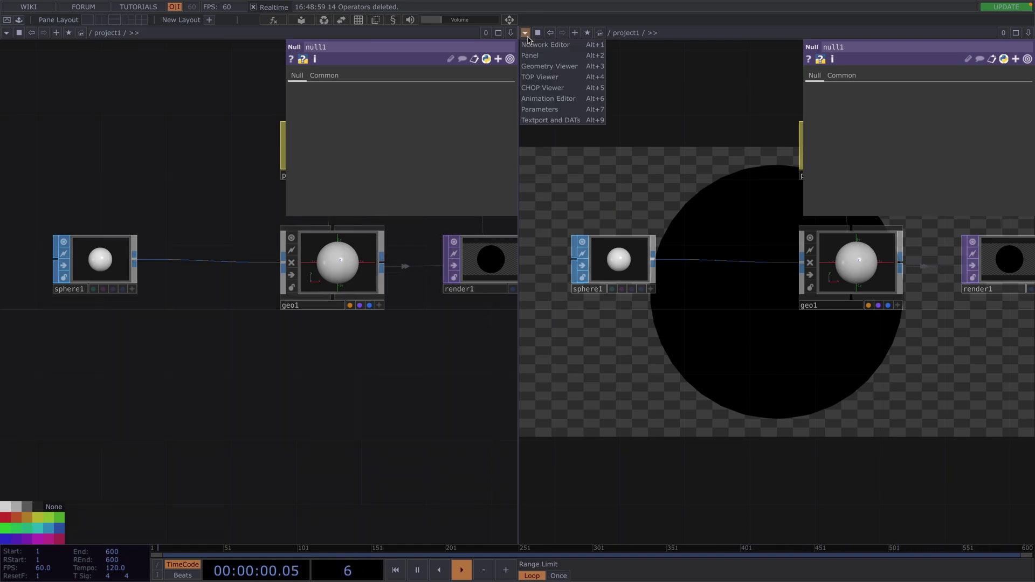
pyautogui.click(541, 76)
pyautogui.moveTo(371, 362); pyautogui.dragTo(244, 387)
pyautogui.press('p')
pyautogui.press('h')
pyautogui.moveTo(309, 379); pyautogui.dragTo(349, 381)
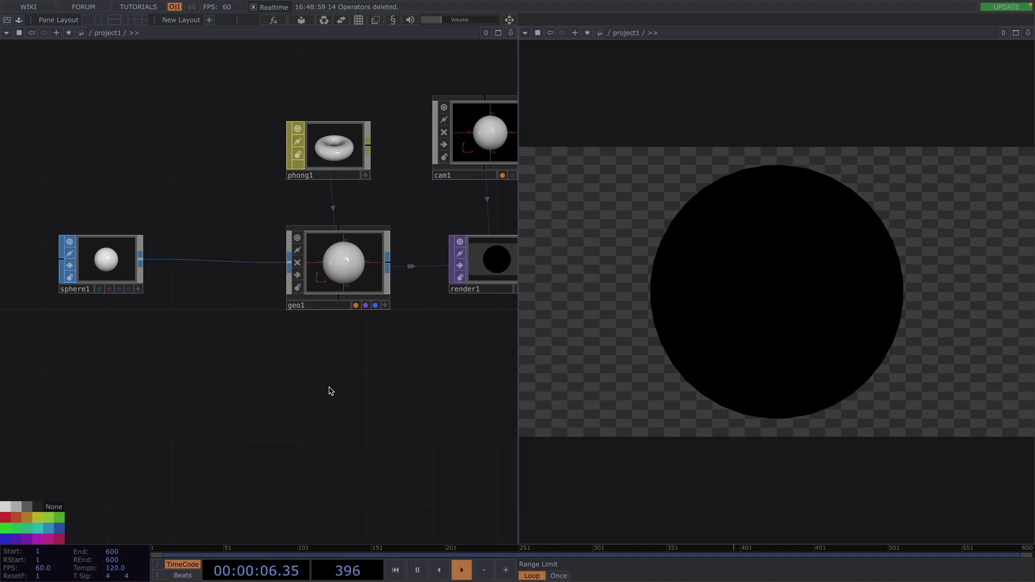
# Step: Set phong1's Wire Frame mode to Topology Wire Frame on its Common page
pyautogui.click(330, 162)
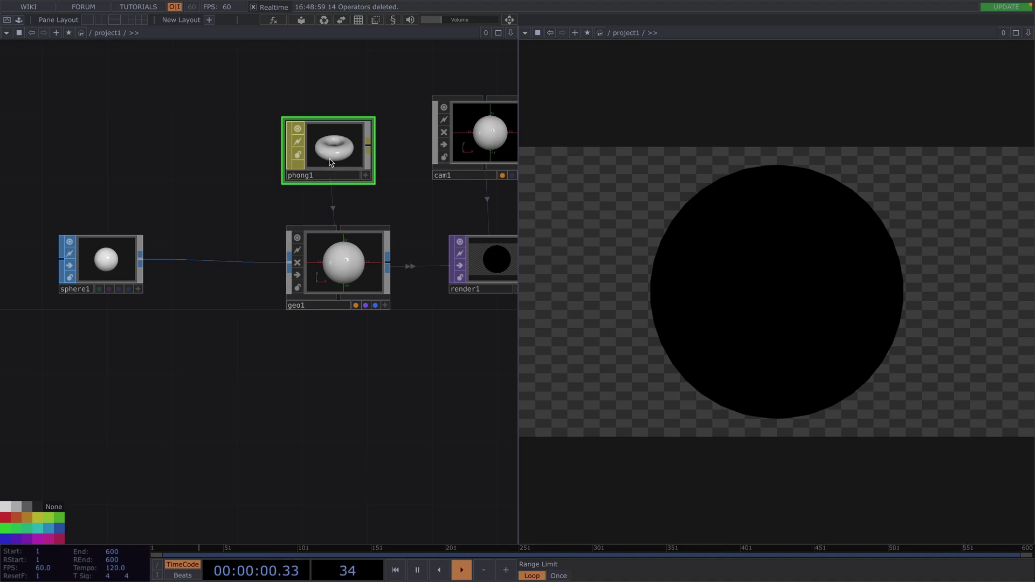
pyautogui.press('p')
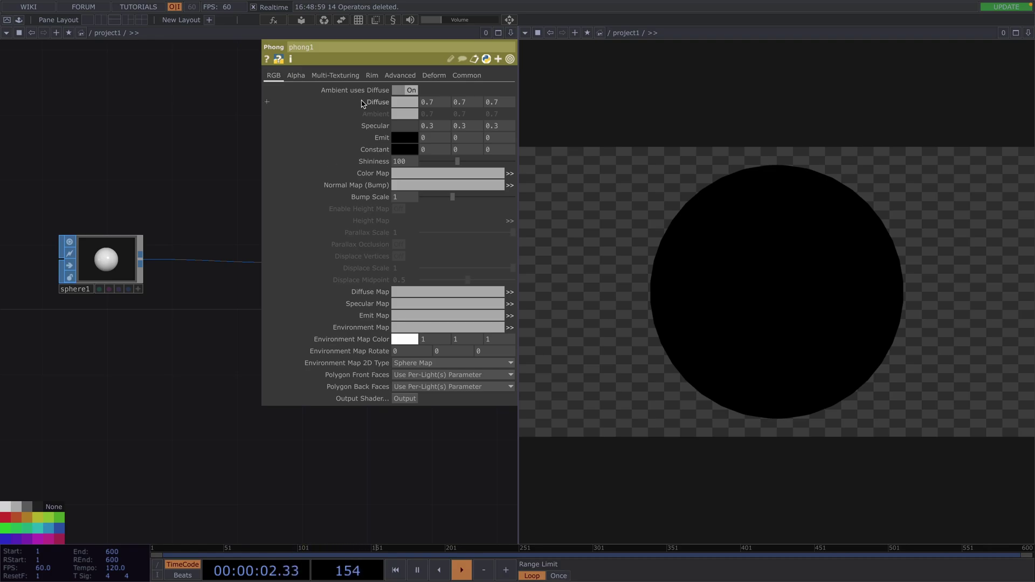
pyautogui.click(466, 75)
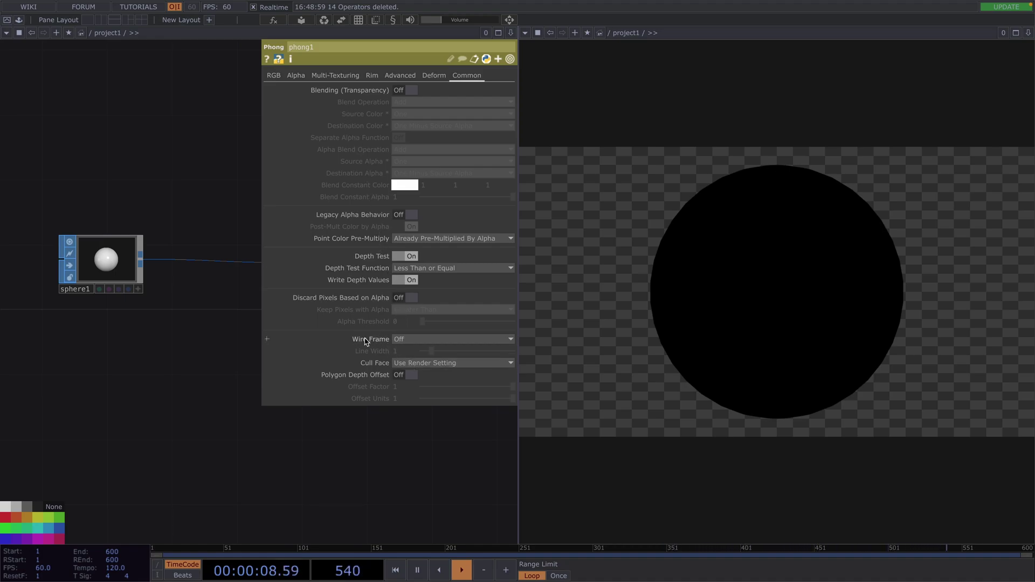
pyautogui.click(406, 340)
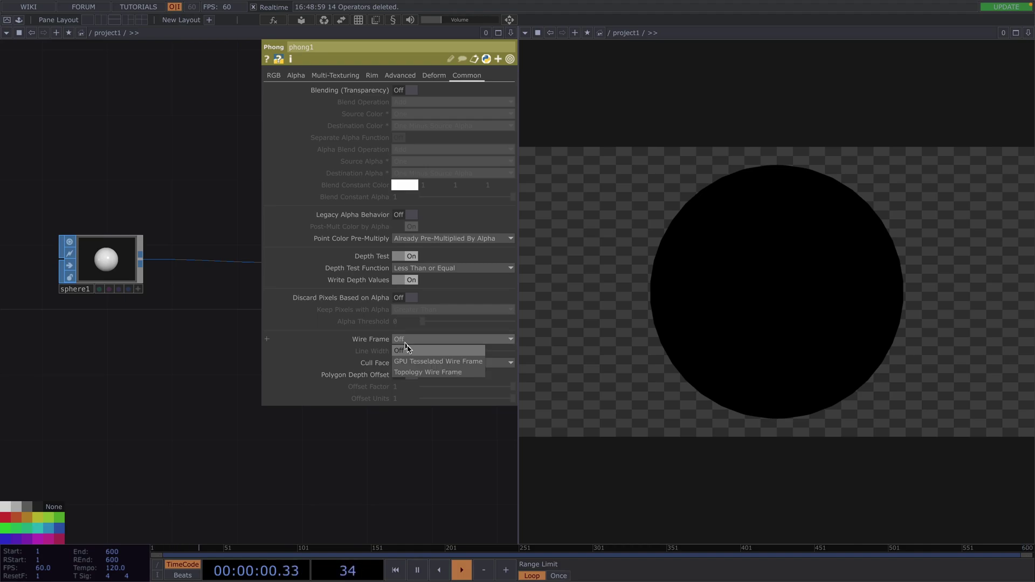
pyautogui.click(416, 362)
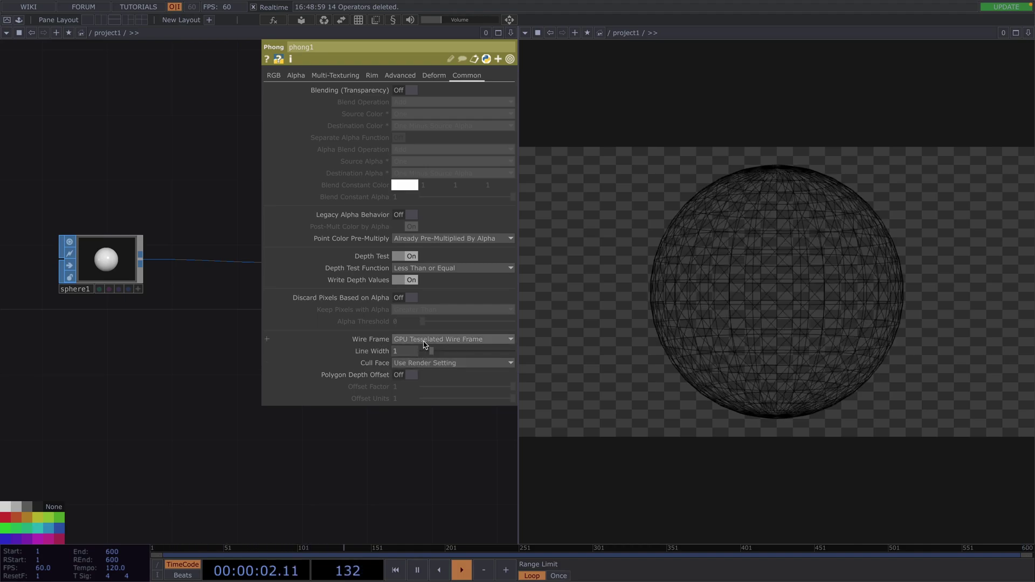
pyautogui.click(425, 341)
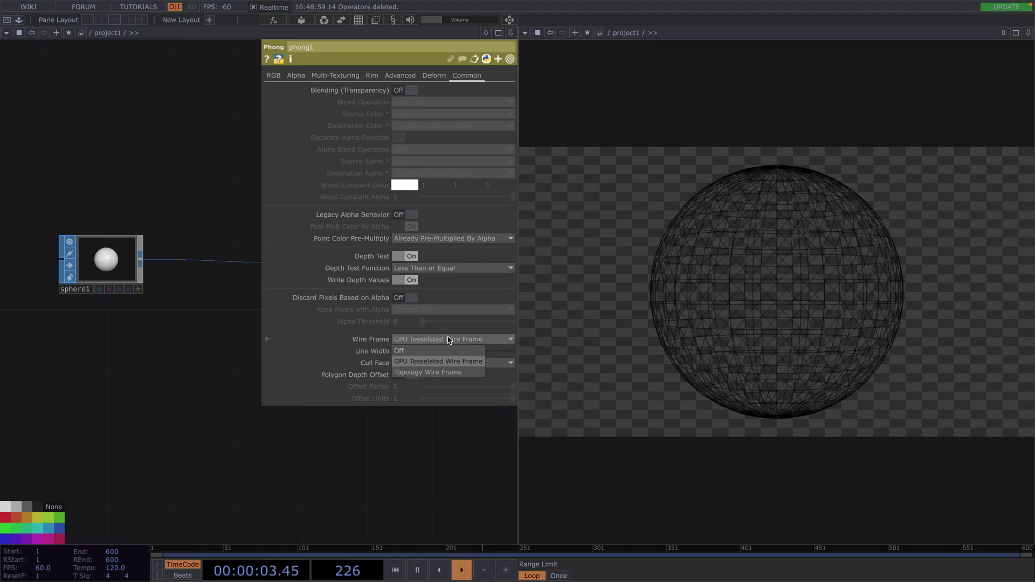
pyautogui.click(434, 371)
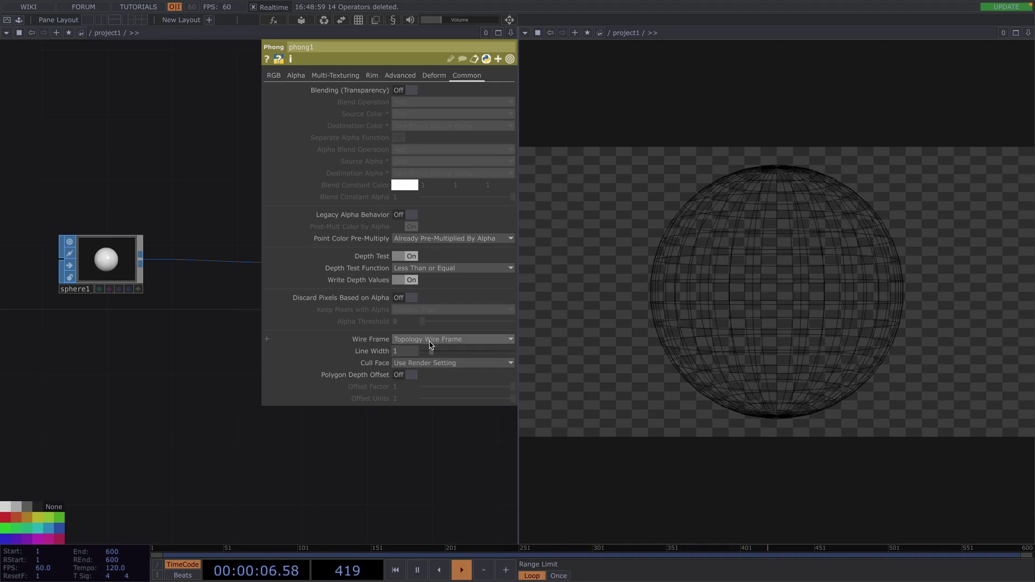
# Step: Add a Grid SOP, grid1, to the network
pyautogui.press('p')
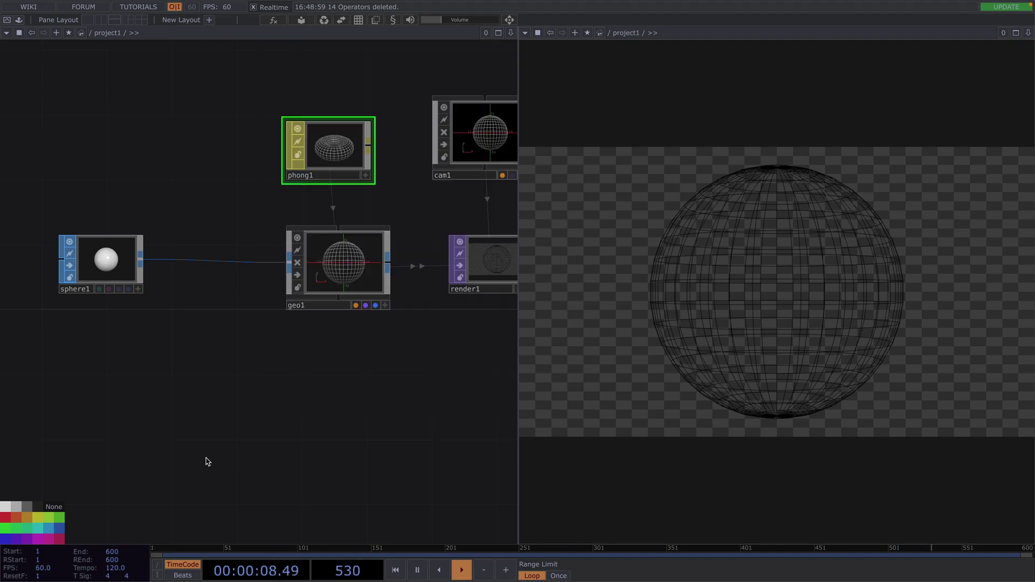
pyautogui.moveTo(334, 377)
pyautogui.mouseDown()
pyautogui.moveTo(213, 388)
pyautogui.moveTo(319, 372)
pyautogui.mouseUp()
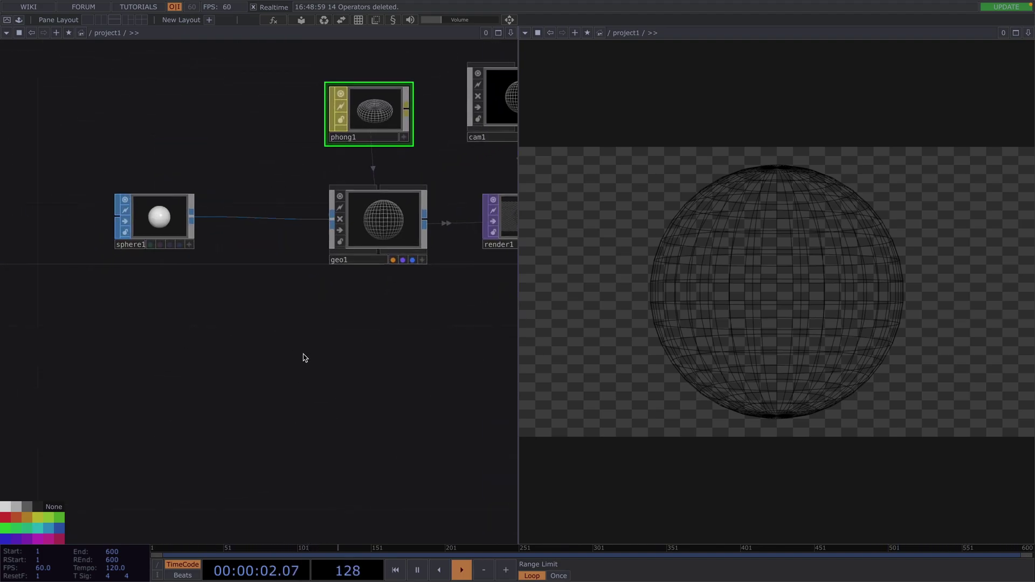
pyautogui.press('Tab')
pyautogui.press('Tab')
pyautogui.press('Tab')
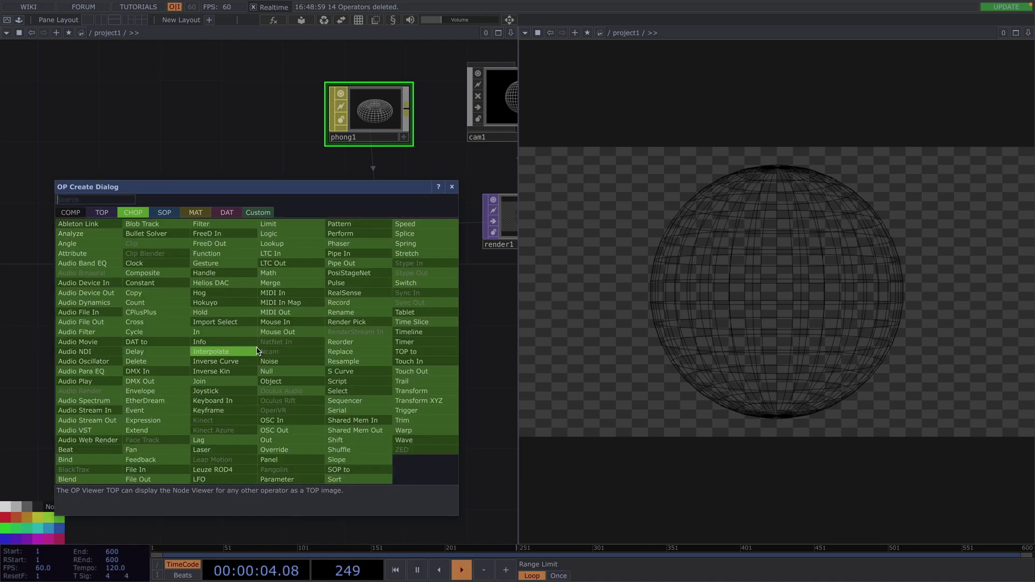
pyautogui.write('gr')
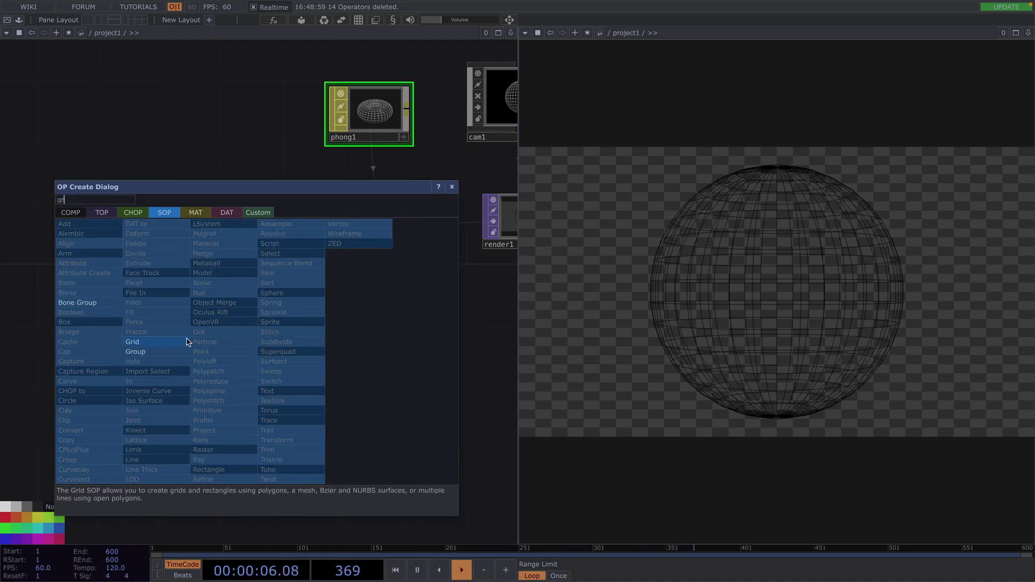
pyautogui.click(185, 342)
pyautogui.click(199, 347)
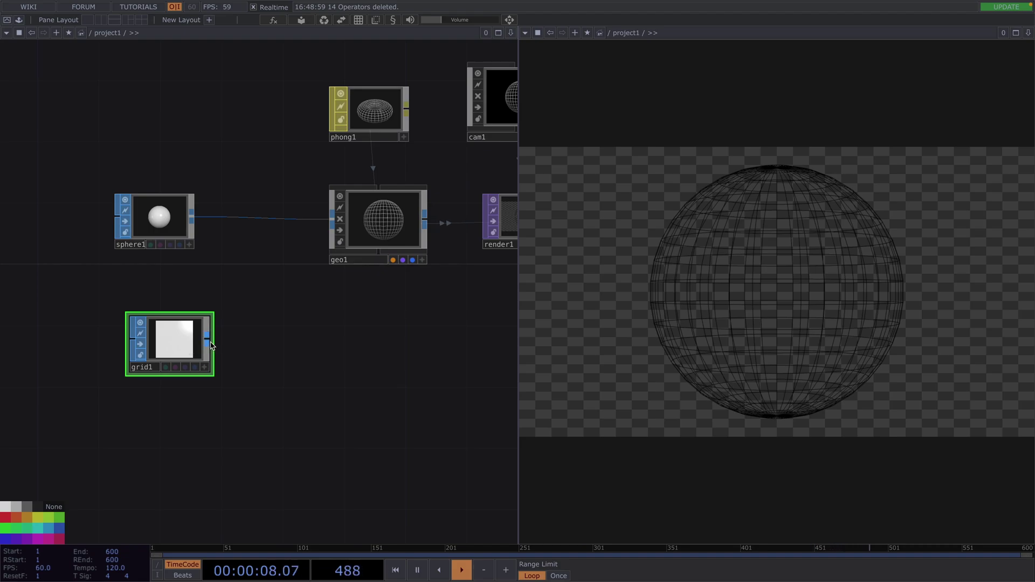
# Step: Add a second Geometry COMP, geo2, wired from grid1
pyautogui.rightClick(210, 343)
pyautogui.click(30, 205)
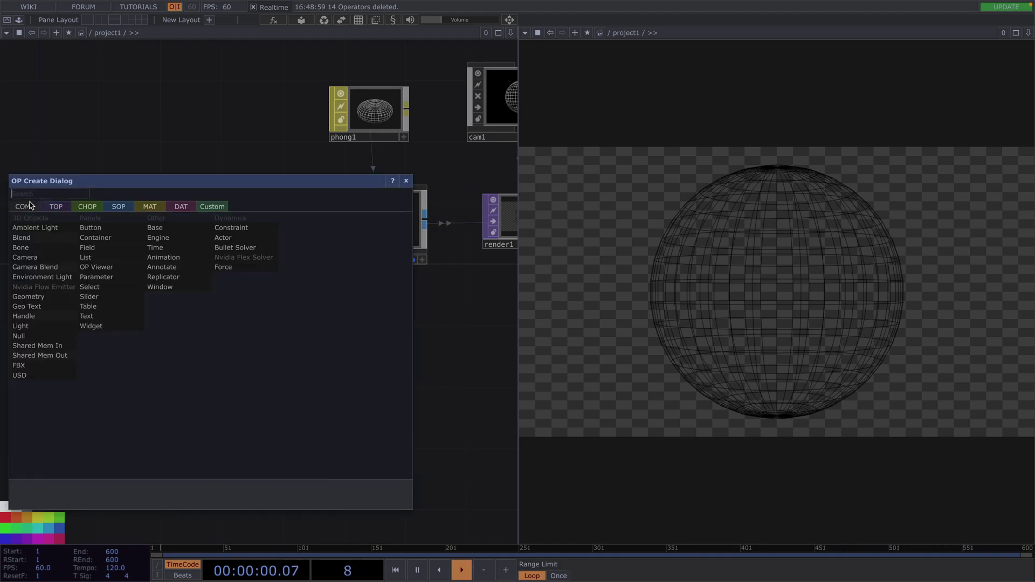
pyautogui.write('ge')
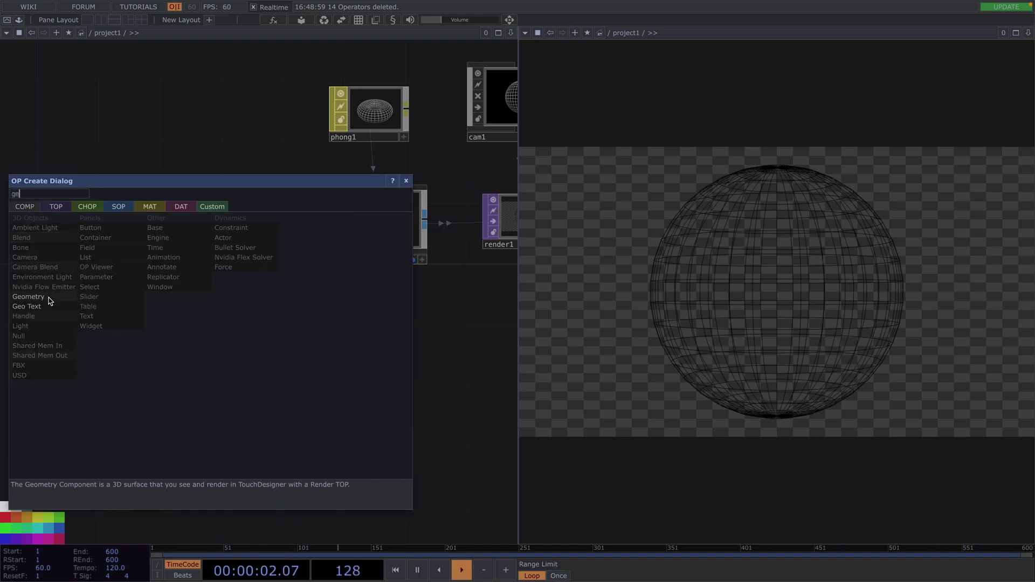
pyautogui.click(48, 297)
pyautogui.click(391, 339)
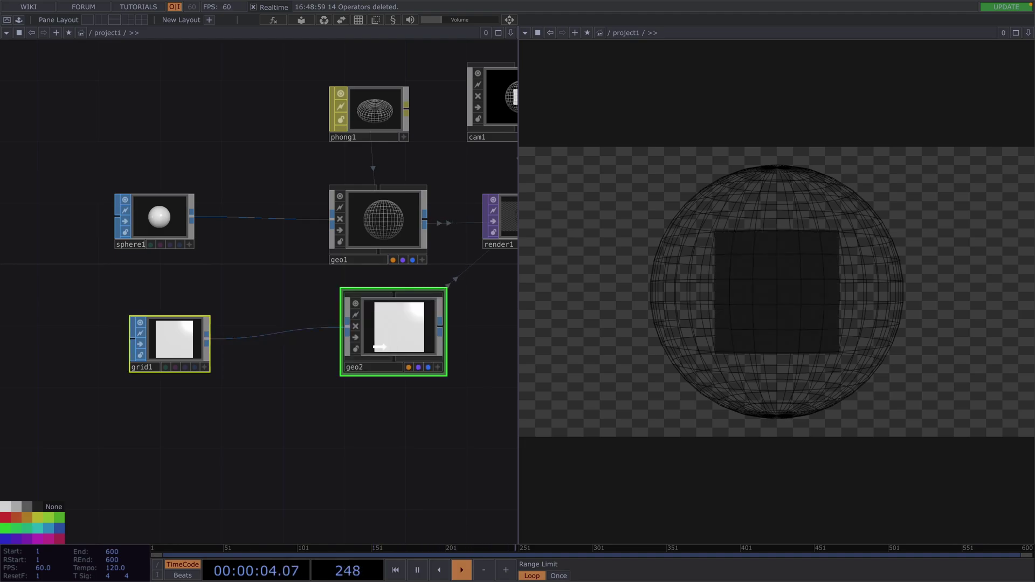
# Step: Line up geo2 and grid1 neatly in the network
pyautogui.moveTo(391, 338); pyautogui.dragTo(391, 353)
pyautogui.click(250, 406)
pyautogui.moveTo(185, 357); pyautogui.dragTo(185, 341)
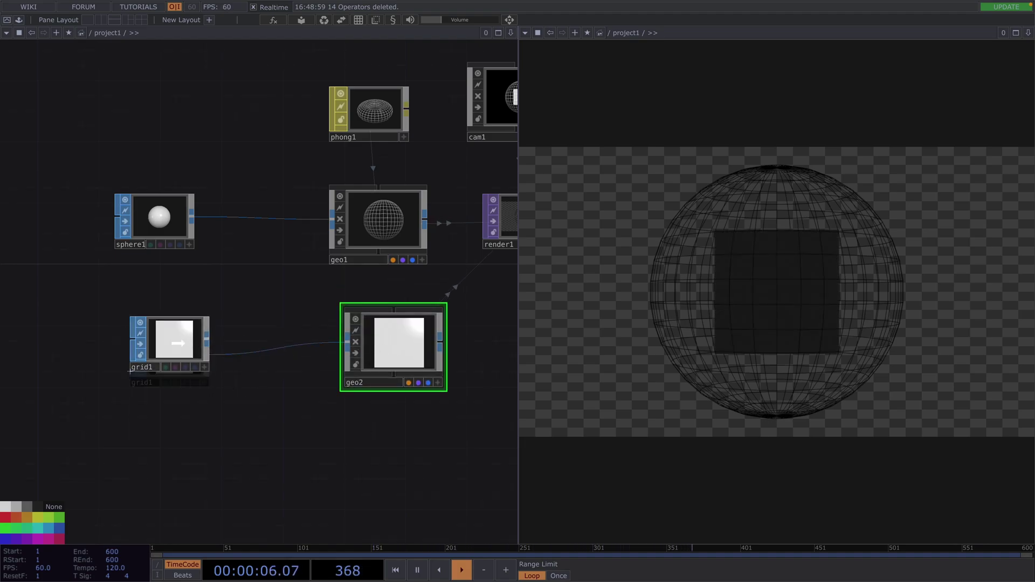
# Step: Set grid1's Size to 6.9 by 6.9
pyautogui.click(184, 341)
pyautogui.press('p')
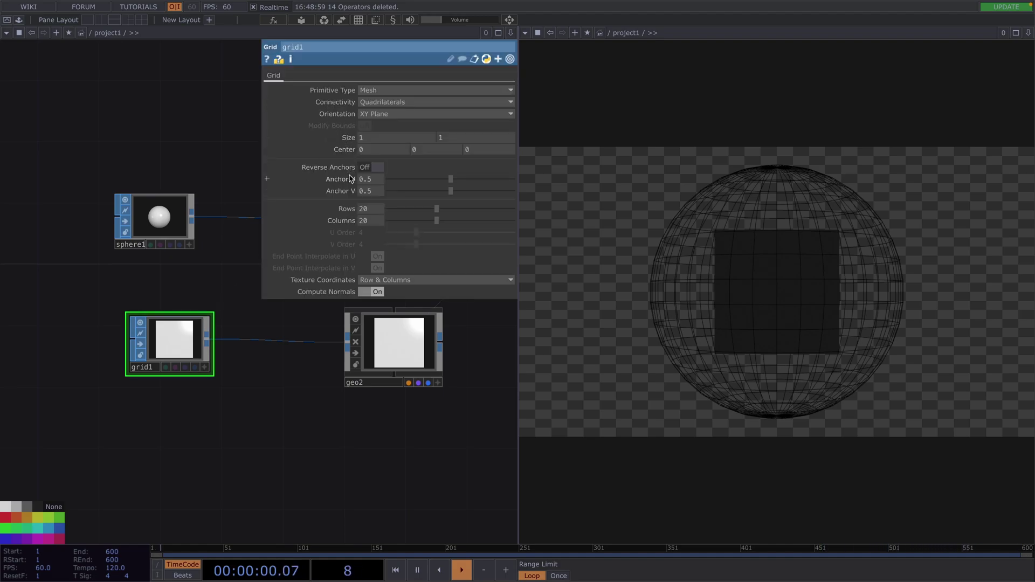
pyautogui.moveTo(351, 139)
pyautogui.mouseDown(button='middle')
pyautogui.moveTo(347, 120)
pyautogui.moveTo(350, 139)
pyautogui.mouseUp(button='middle')
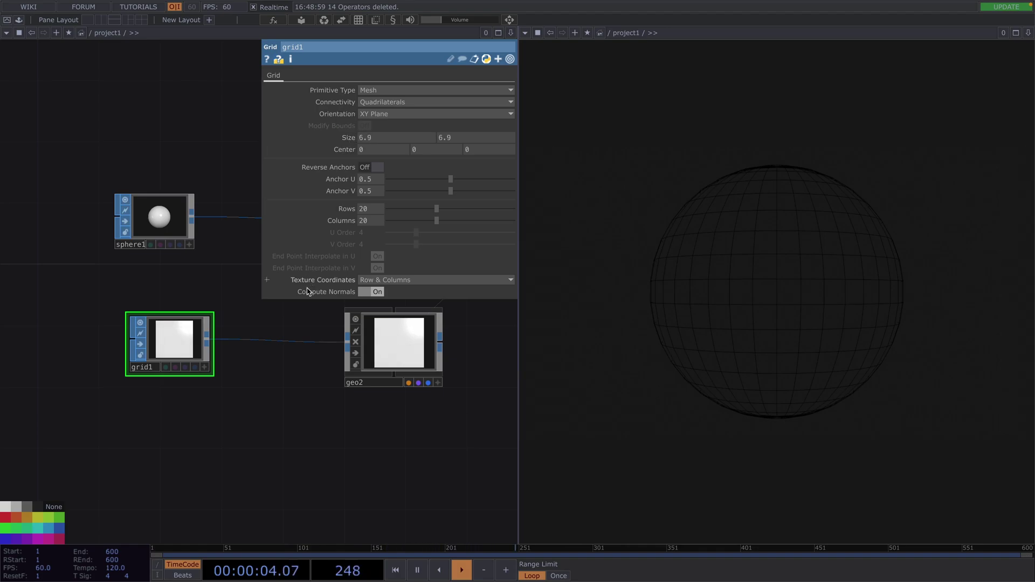
pyautogui.press('p')
pyautogui.moveTo(281, 413); pyautogui.dragTo(185, 409)
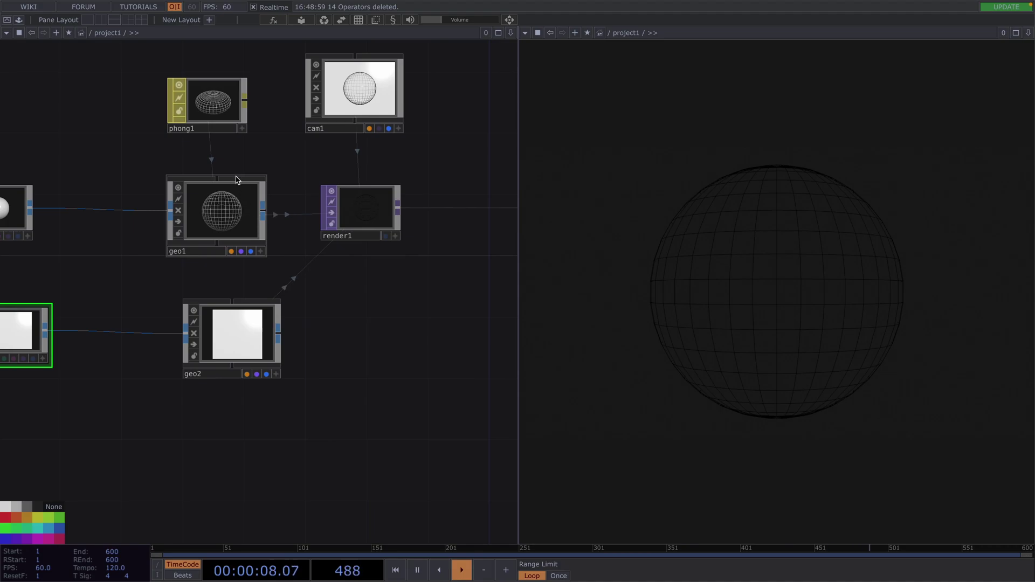
# Step: Set phong1's Emit colour to white (1, 1, 1) on its RGB page
pyautogui.click(216, 97)
pyautogui.press('p')
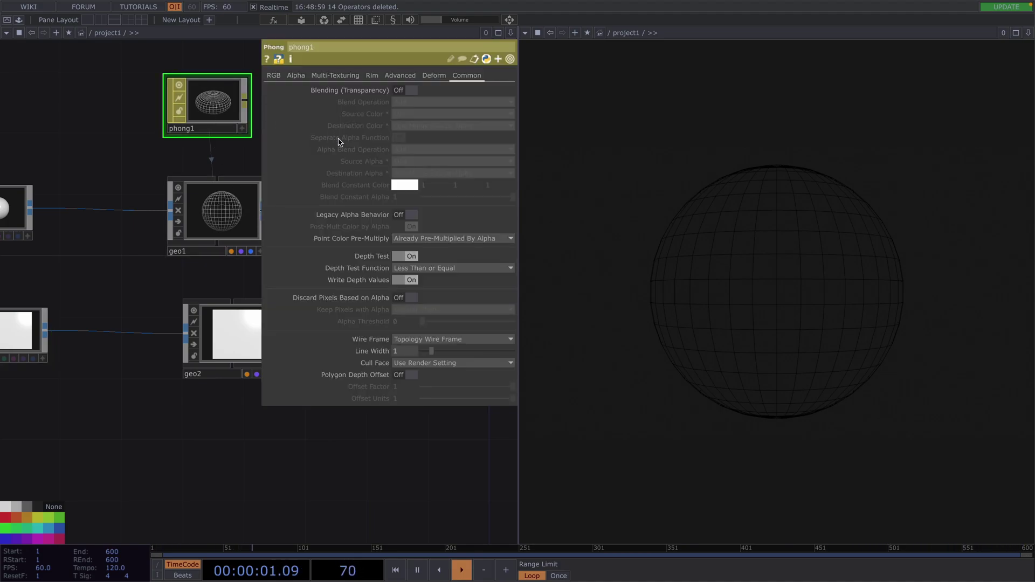
pyautogui.click(273, 75)
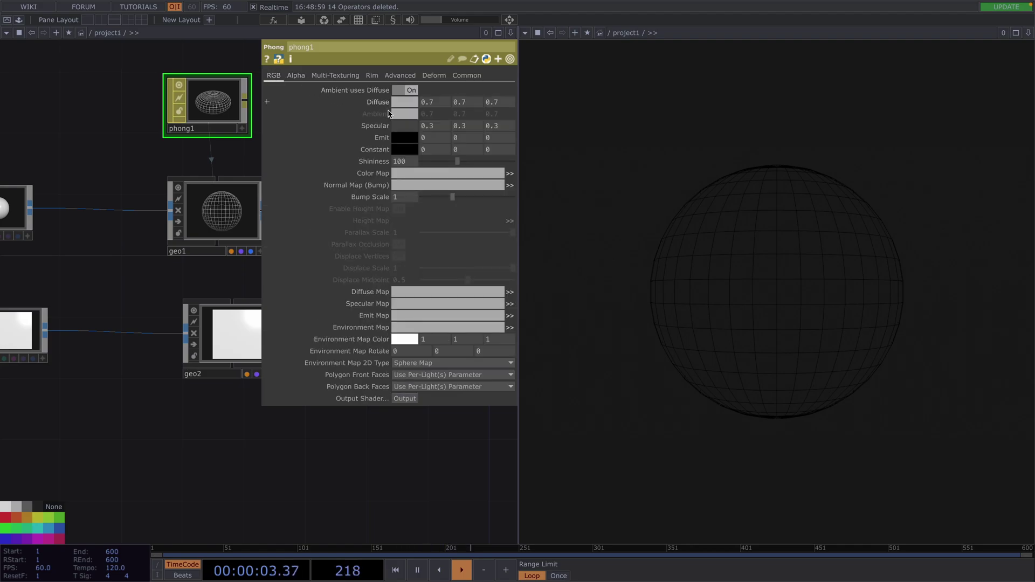
pyautogui.click(400, 139)
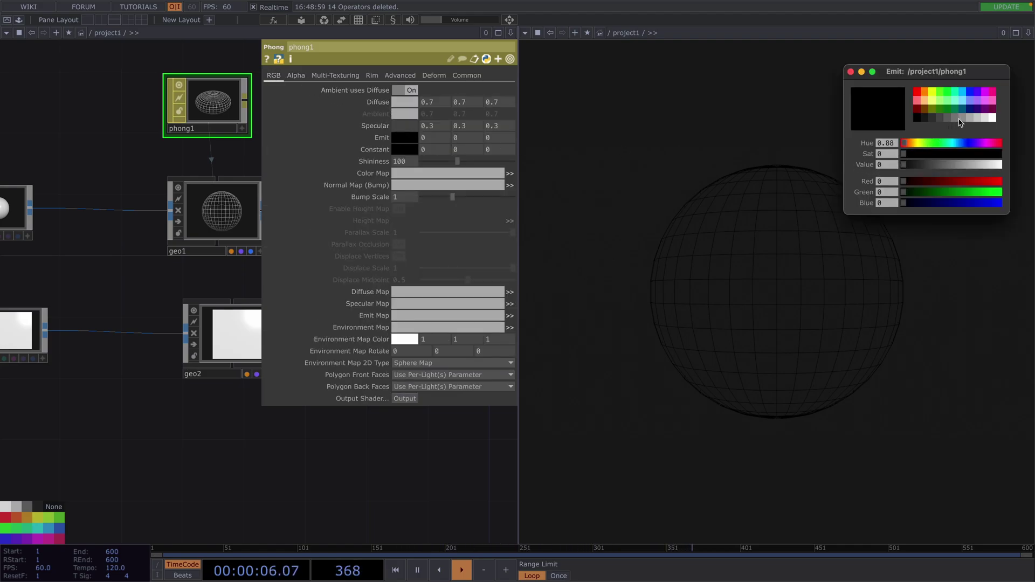
pyautogui.click(991, 120)
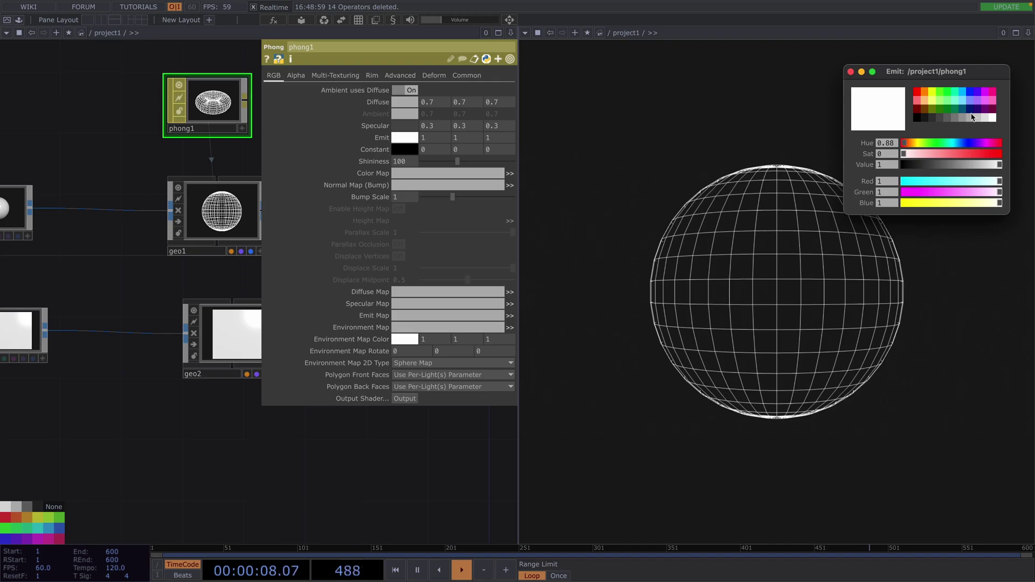
pyautogui.click(851, 71)
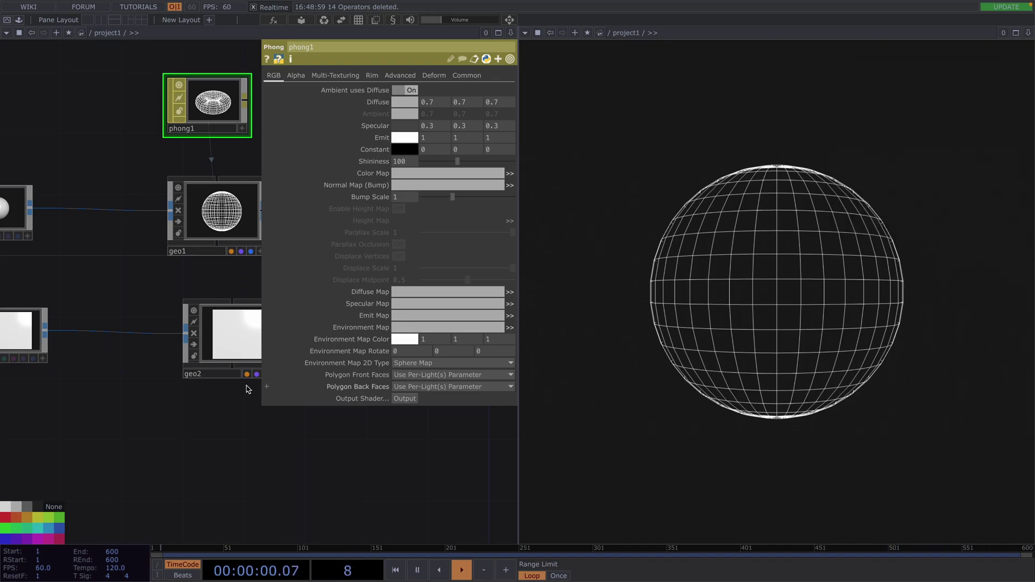
pyautogui.press('p')
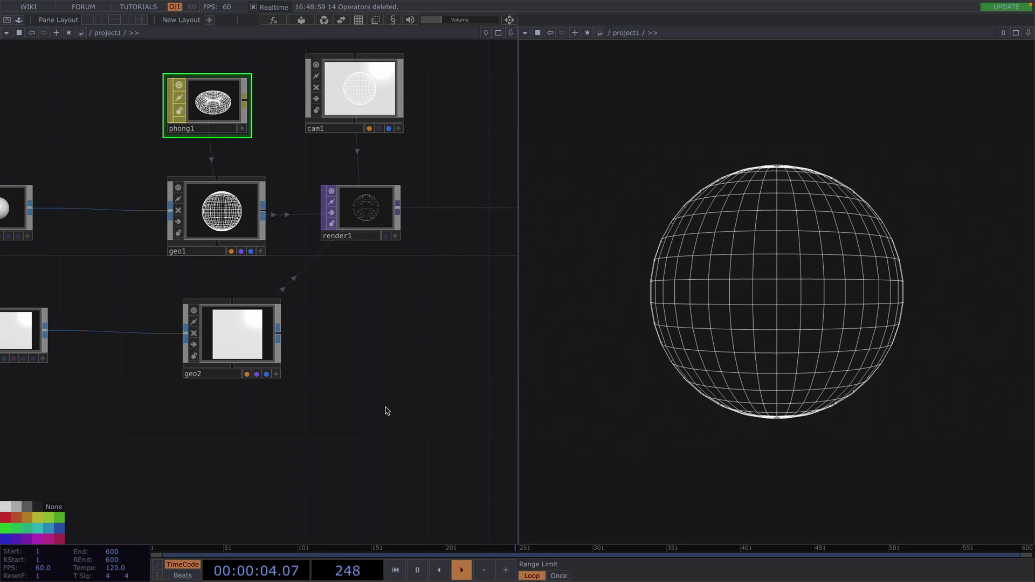
pyautogui.moveTo(347, 386); pyautogui.dragTo(397, 347, button='middle')
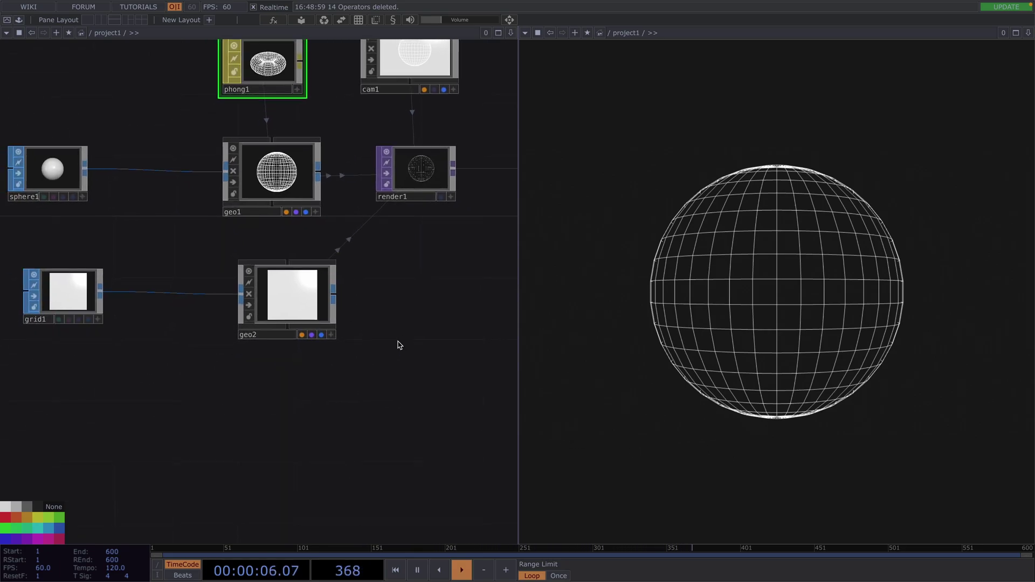
# Step: Add a Noise TOP, noise1, in the free space above the existing network
pyautogui.scroll(-1, 372, 338)
pyautogui.scroll(-2, 372, 338)
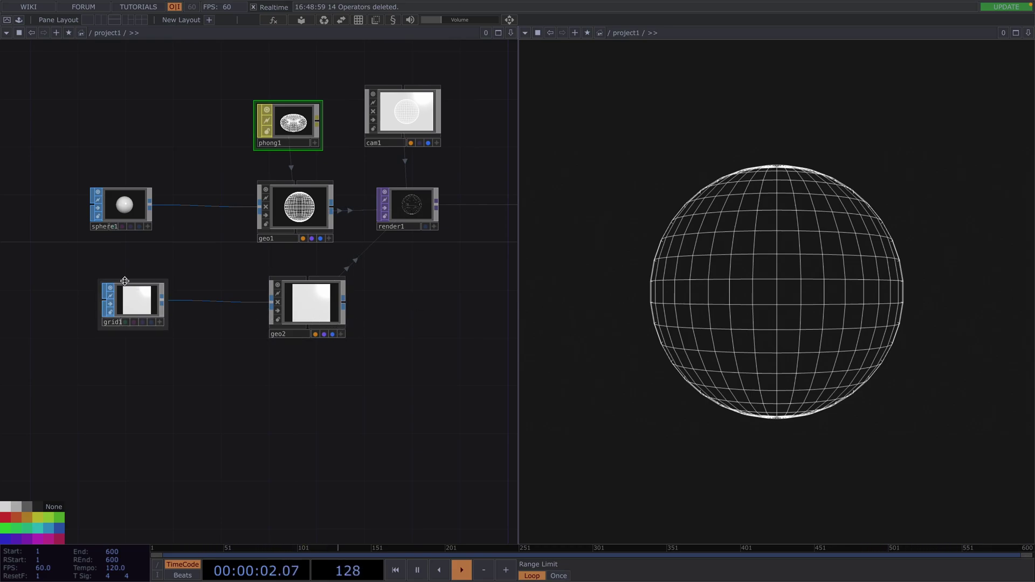
pyautogui.moveTo(190, 177); pyautogui.dragTo(231, 364, button='middle')
pyautogui.scroll(-1, 225, 312)
pyautogui.moveTo(221, 253); pyautogui.dragTo(291, 253, button='middle')
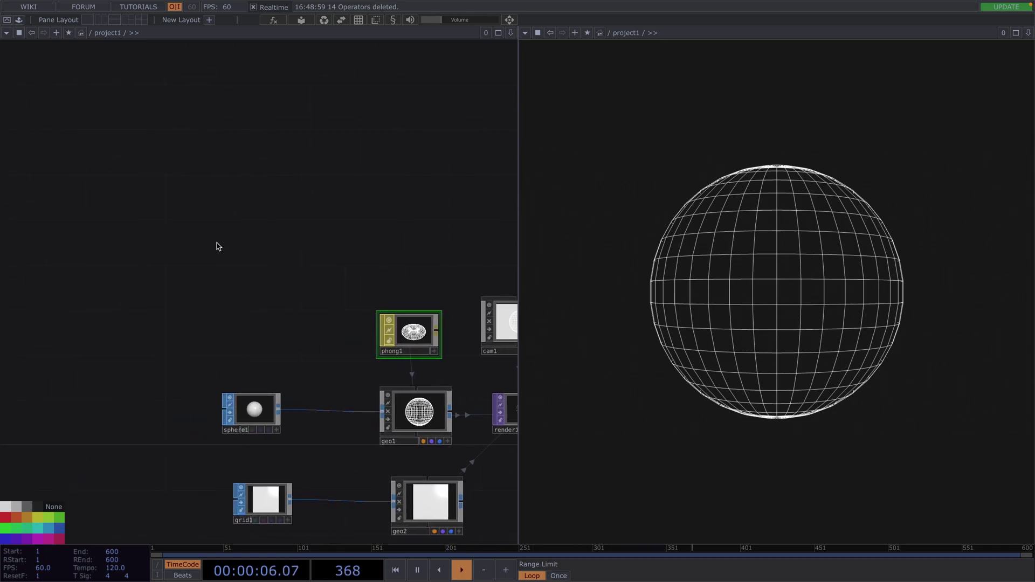
pyautogui.press('Tab')
pyautogui.hotkey('shift', 'Tab')
pyautogui.hotkey('shift', 'Tab')
pyautogui.hotkey('shift', 'Tab')
pyautogui.hotkey('shift', 'Tab')
pyautogui.hotkey('shift', 'Tab')
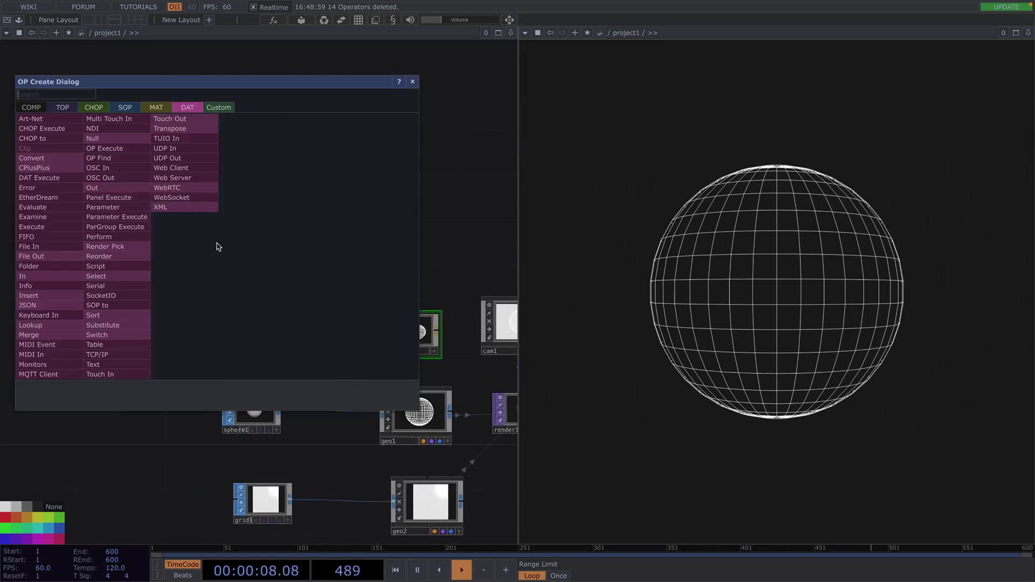
pyautogui.press('Tab')
pyautogui.hotkey('shift', 'Tab')
pyautogui.hotkey('shift', 'Tab')
pyautogui.write('noi')
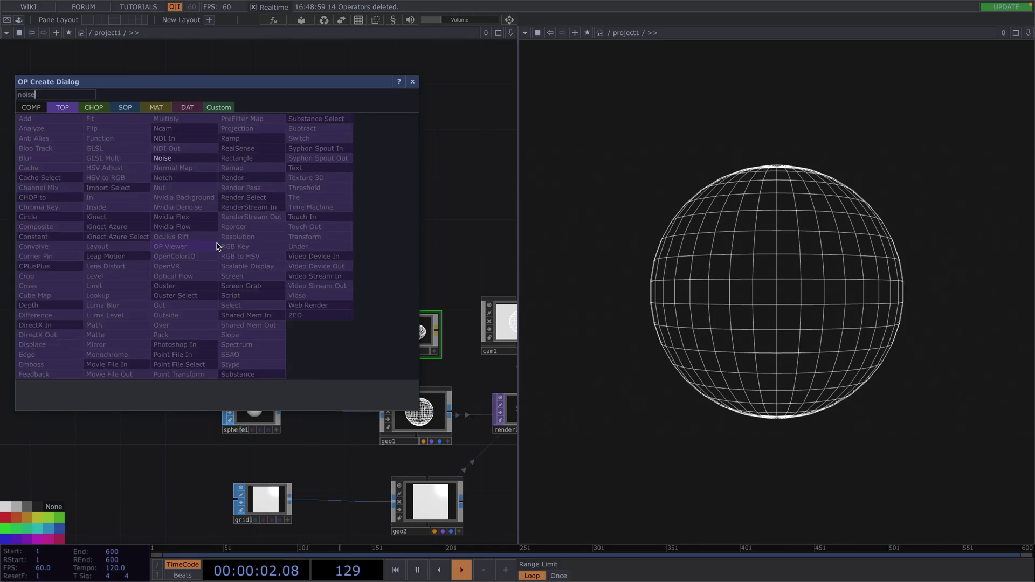
pyautogui.write('se')
pyautogui.click(164, 158)
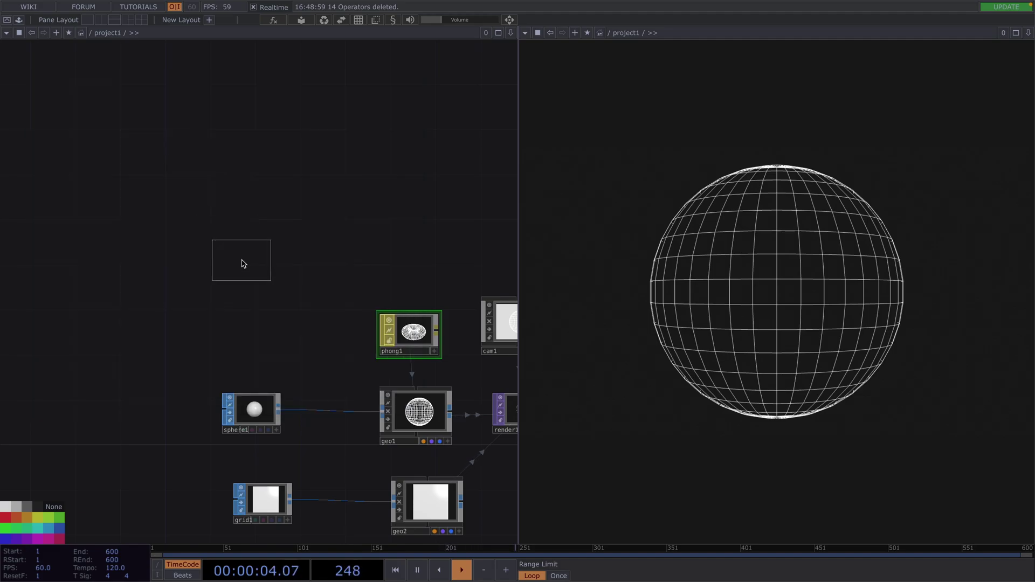
pyautogui.click(225, 205)
pyautogui.moveTo(227, 203); pyautogui.dragTo(194, 194)
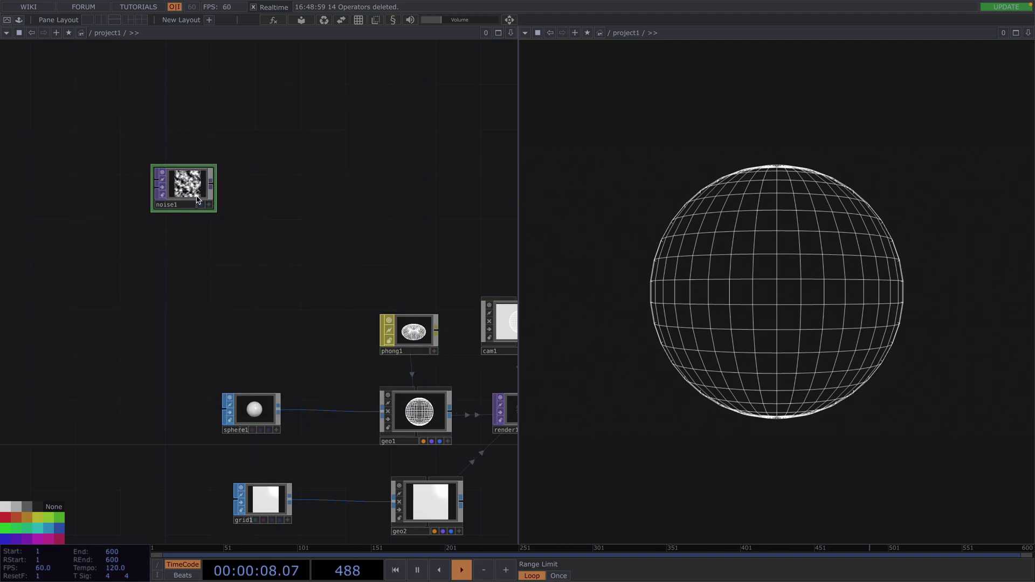
# Step: Chain a Limit TOP, limit1, after noise1 and choose a Null to follow it
pyautogui.rightClick(214, 184)
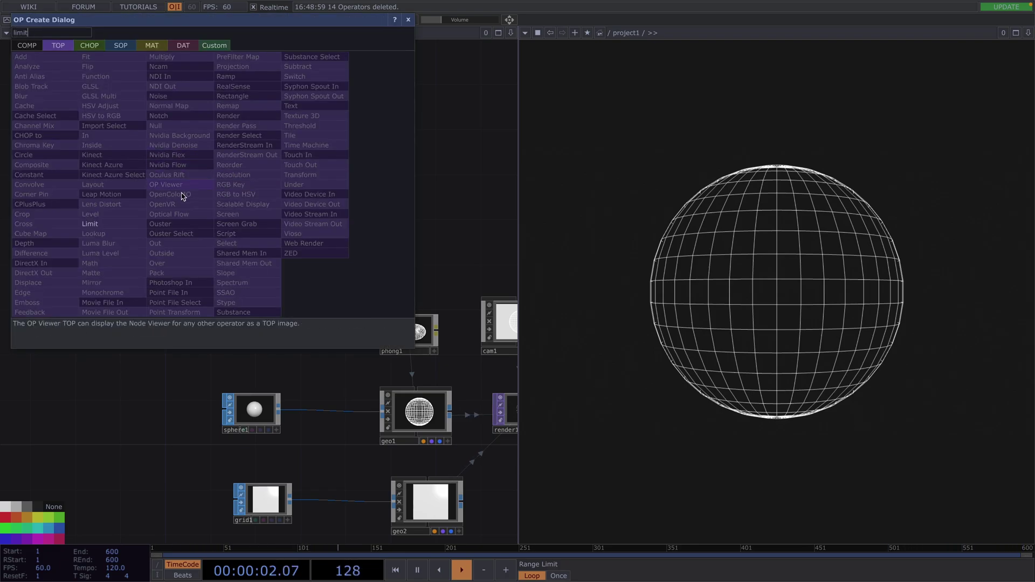
pyautogui.click(116, 224)
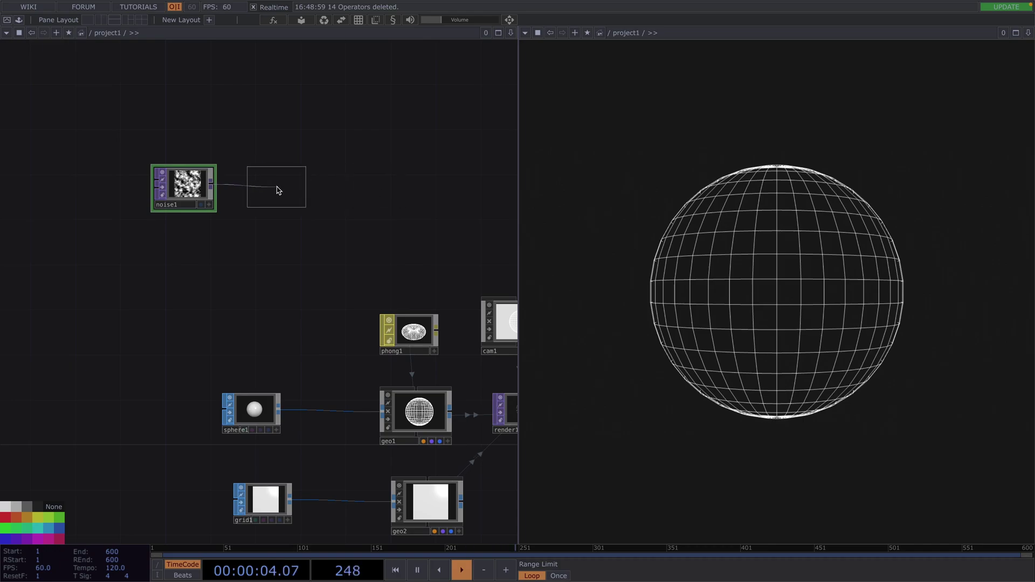
pyautogui.click(277, 187)
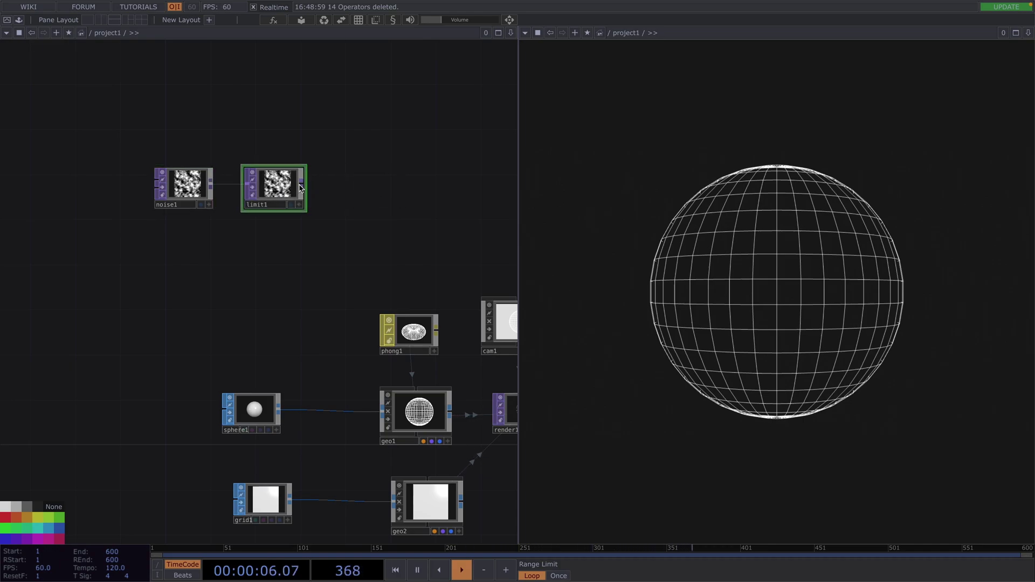
pyautogui.rightClick(300, 187)
pyautogui.write('nu')
pyautogui.click(286, 135)
# Step: Place null2 and link it to phong1's Normal Map (Bump) and Height Map, enabling Height Map
pyautogui.click(415, 186)
pyautogui.click(417, 334)
pyautogui.press('p')
pyautogui.press('h')
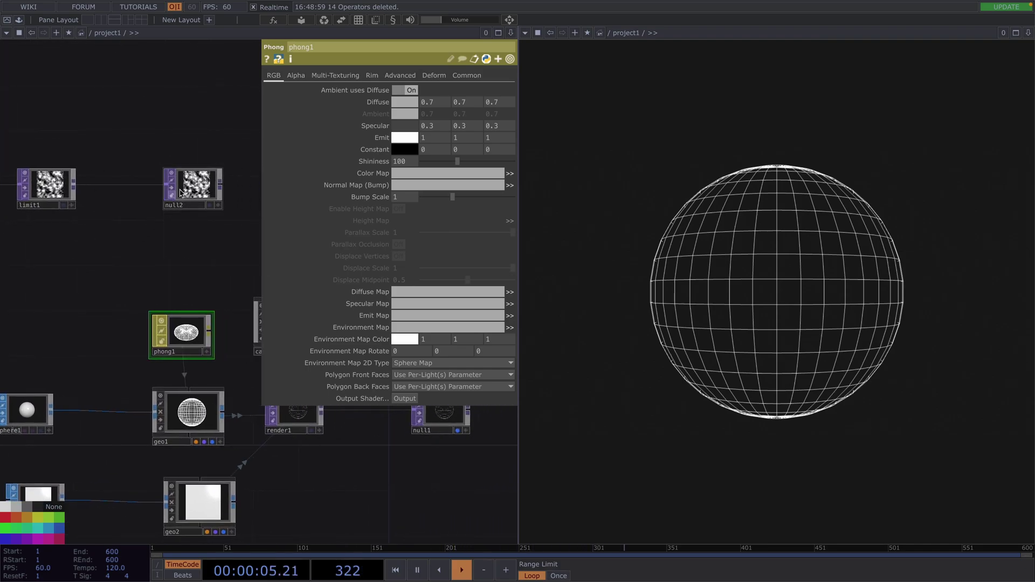
pyautogui.moveTo(193, 188); pyautogui.dragTo(436, 193)
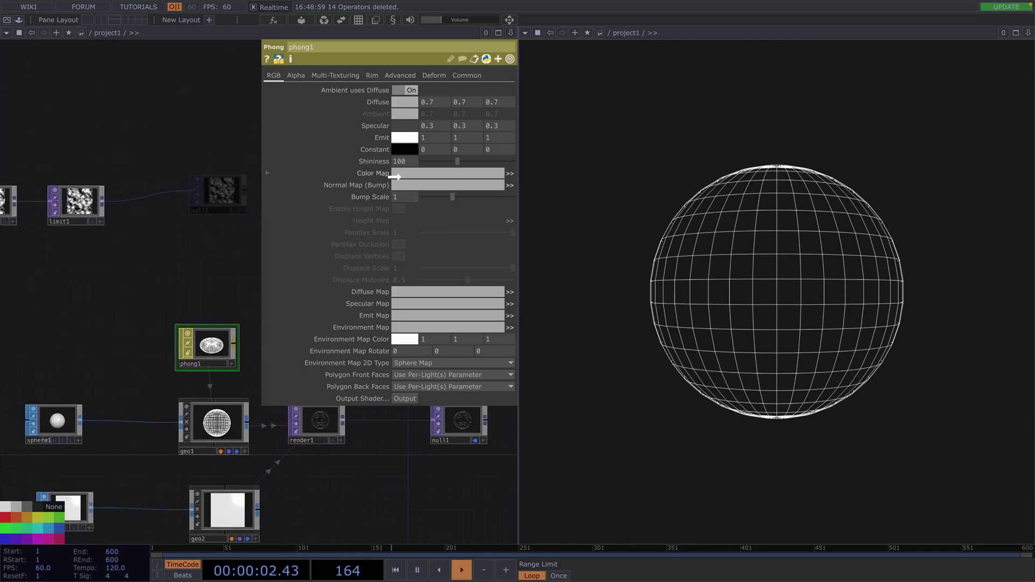
pyautogui.moveTo(421, 174); pyautogui.dragTo(424, 188)
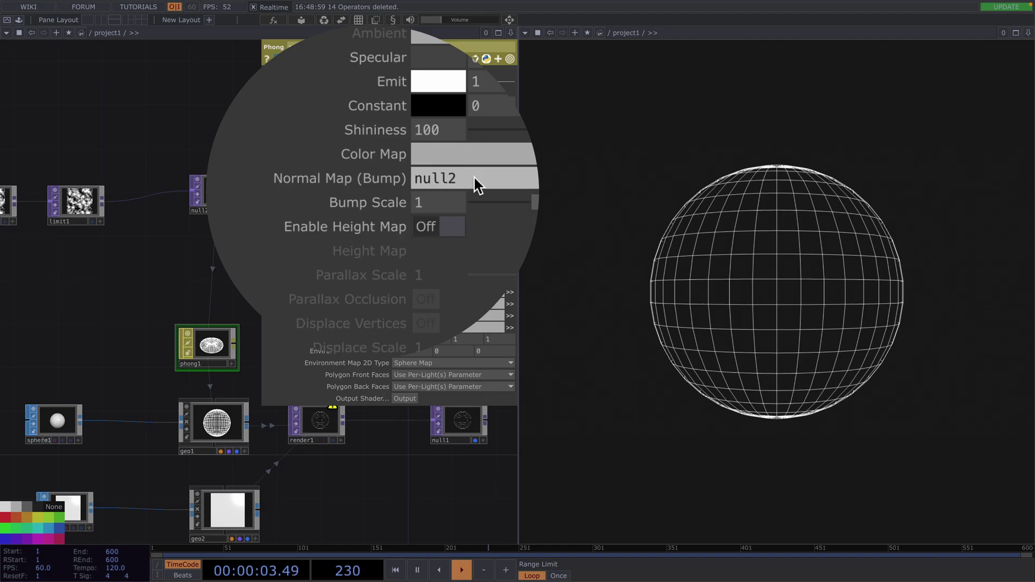
pyautogui.click(400, 209)
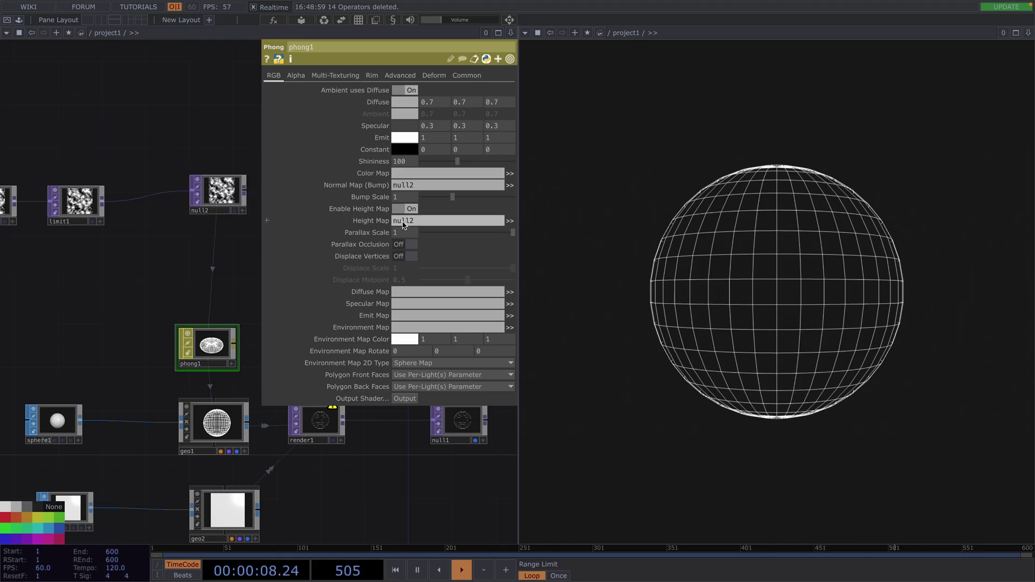
# Step: Turn on Displace Vertices in phong1 and inspect render1's tangent warning
pyautogui.click(404, 256)
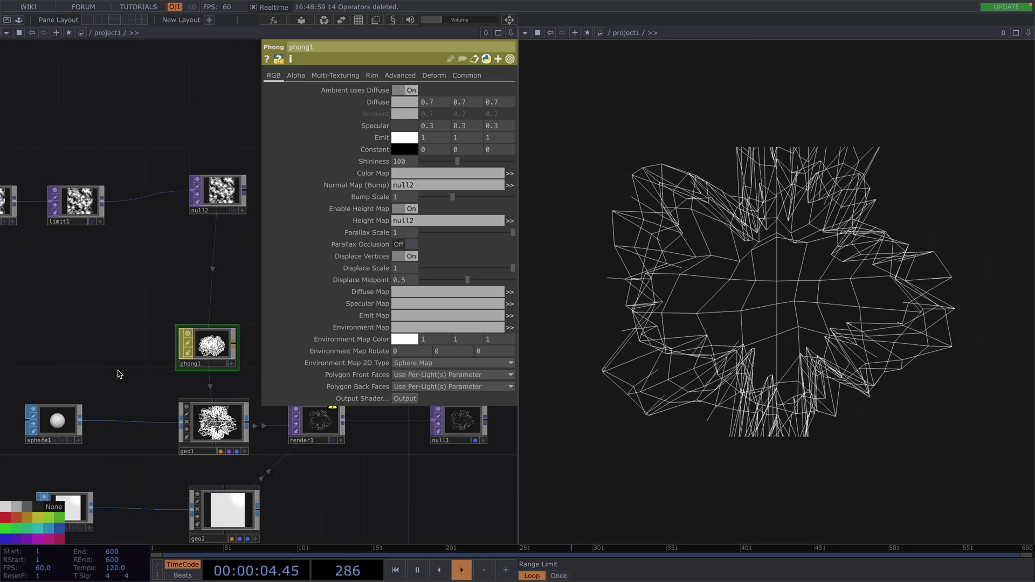
pyautogui.moveTo(126, 365); pyautogui.dragTo(155, 331)
pyautogui.moveTo(363, 409); pyautogui.dragTo(199, 394)
pyautogui.middleClick(194, 365)
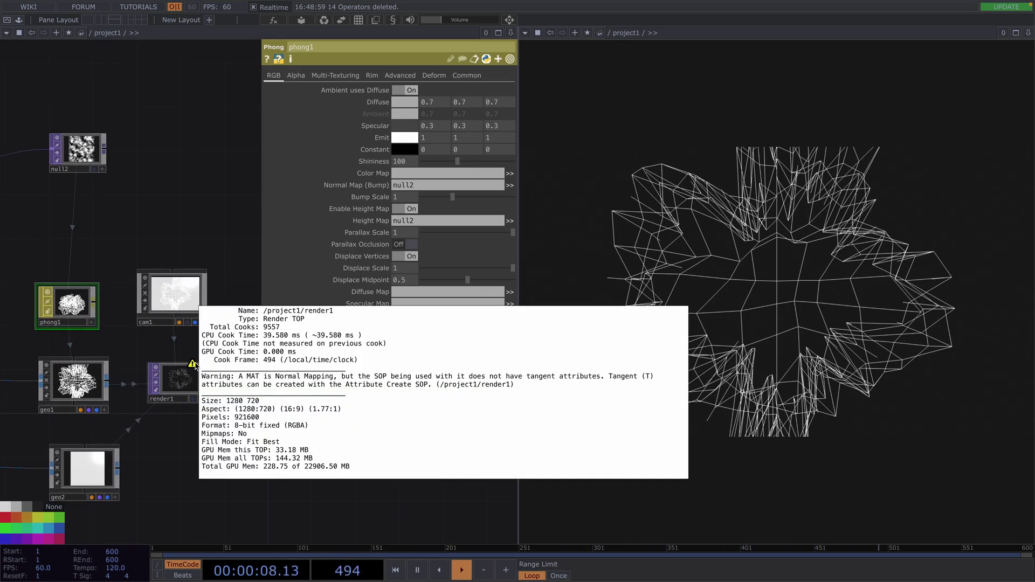
pyautogui.moveTo(162, 468); pyautogui.dragTo(388, 462)
# Step: Insert an Attribute Create node, attribcreate1, between sphere1 and geo1, shifting both nodes left for room
pyautogui.moveTo(169, 387); pyautogui.dragTo(103, 377)
pyautogui.rightClick(140, 369)
pyautogui.click(162, 355)
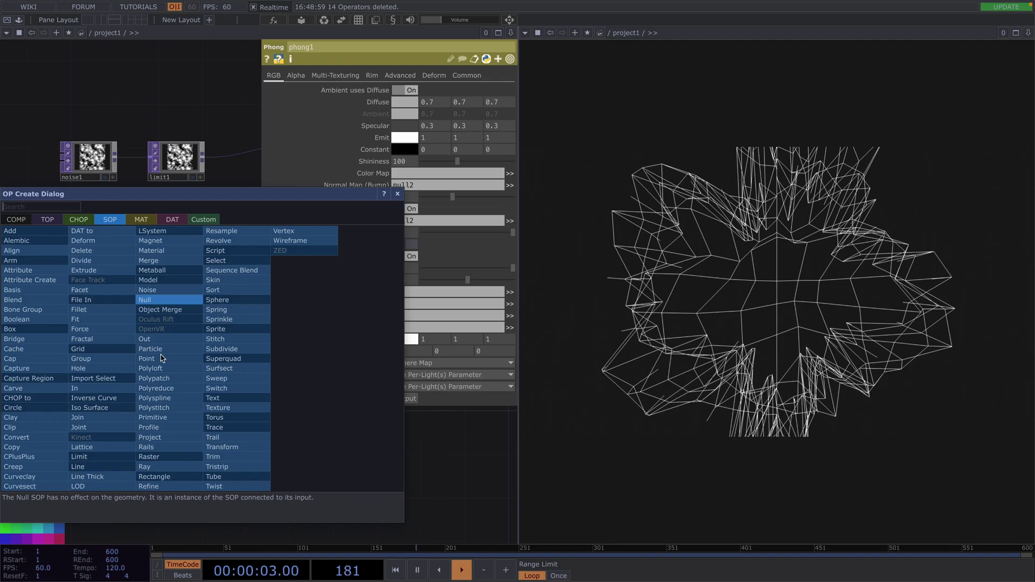
pyautogui.write('atr')
pyautogui.click(32, 279)
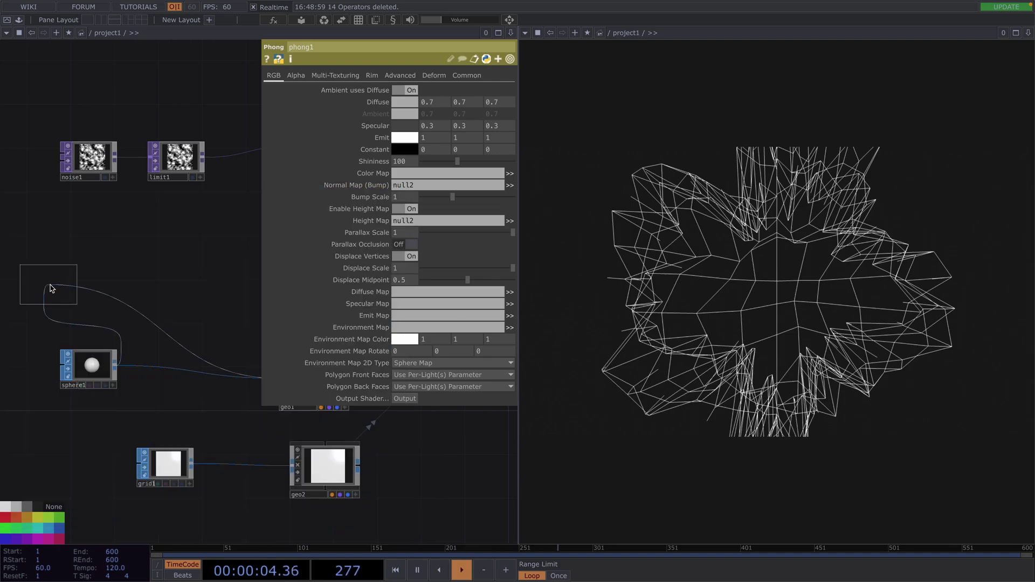
pyautogui.click(169, 376)
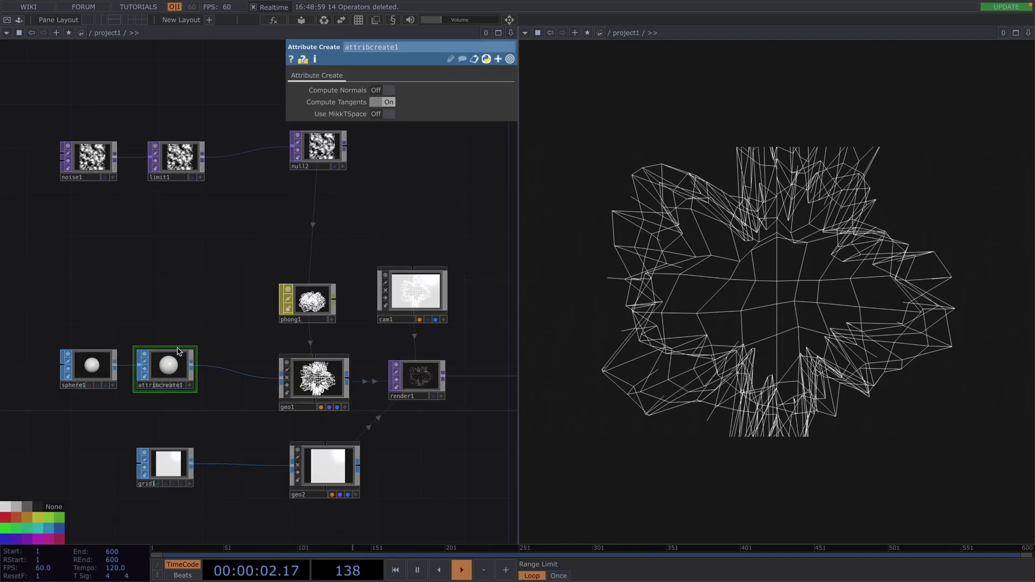
pyautogui.moveTo(89, 318); pyautogui.dragTo(112, 372)
pyautogui.click(129, 329)
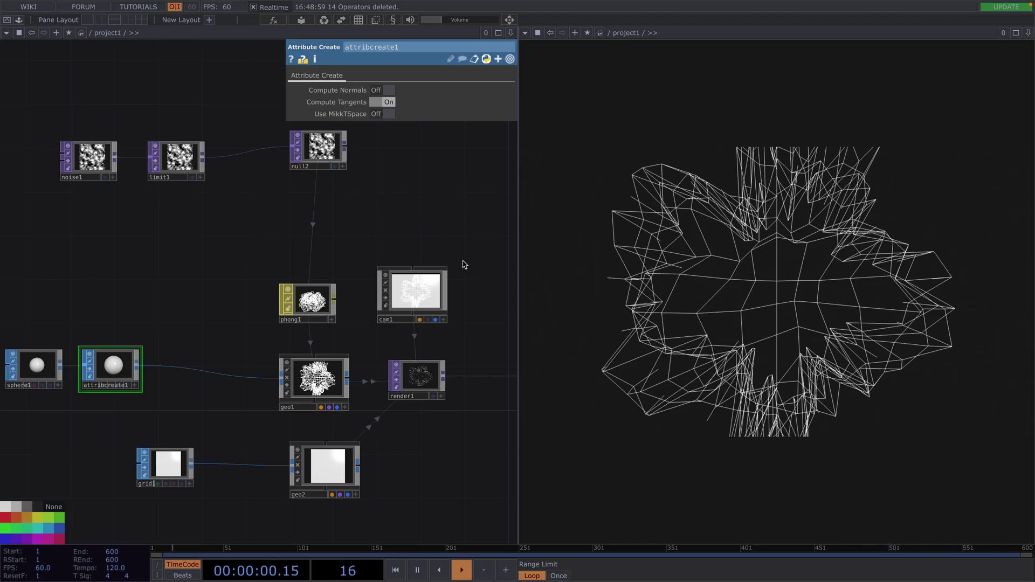
# Step: Drop noise1's Harmonics to 0 and settle its Period near 1.2 after trying 2
pyautogui.click(87, 144)
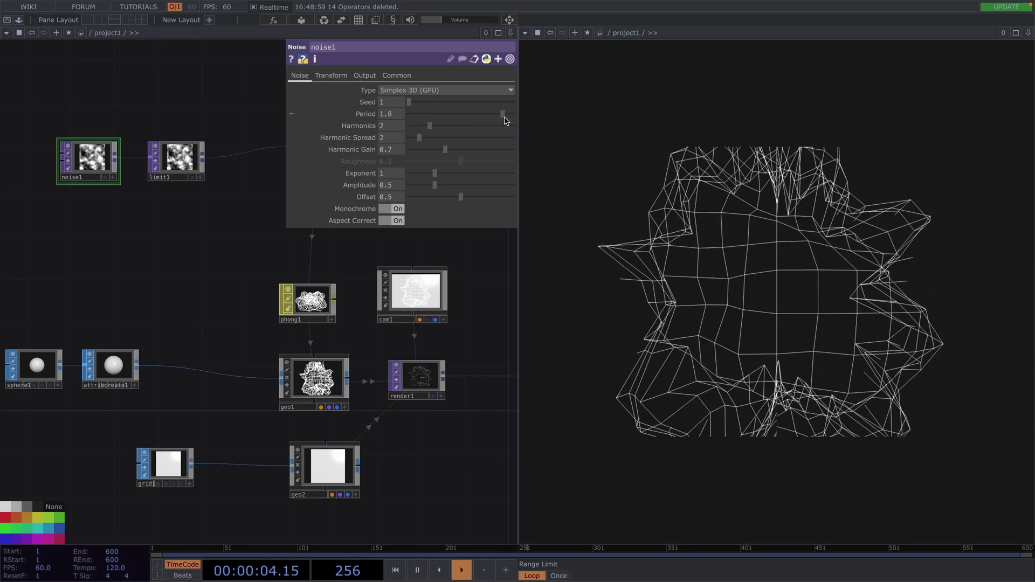
pyautogui.moveTo(462, 113); pyautogui.dragTo(522, 122)
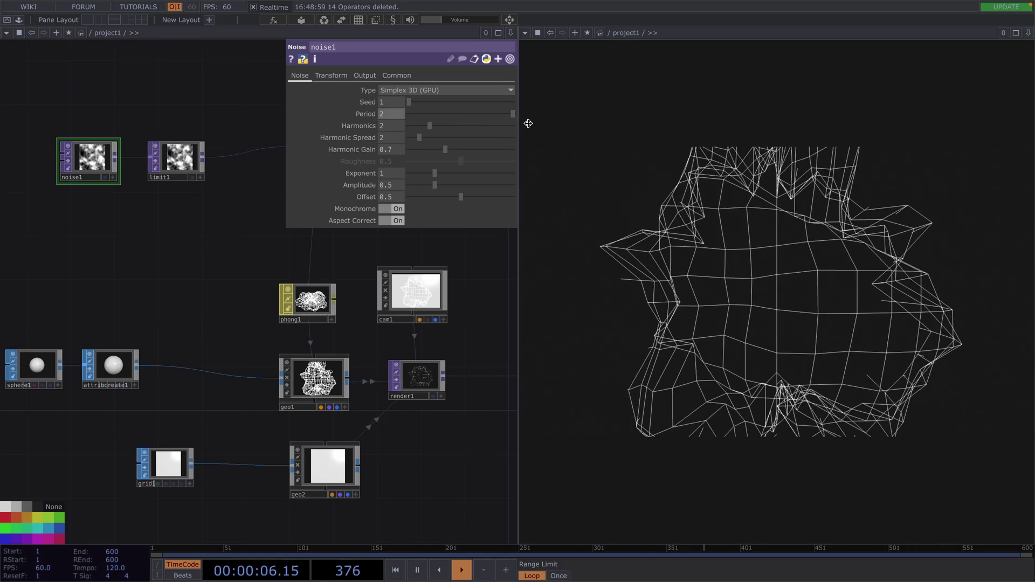
pyautogui.moveTo(431, 129); pyautogui.dragTo(412, 131)
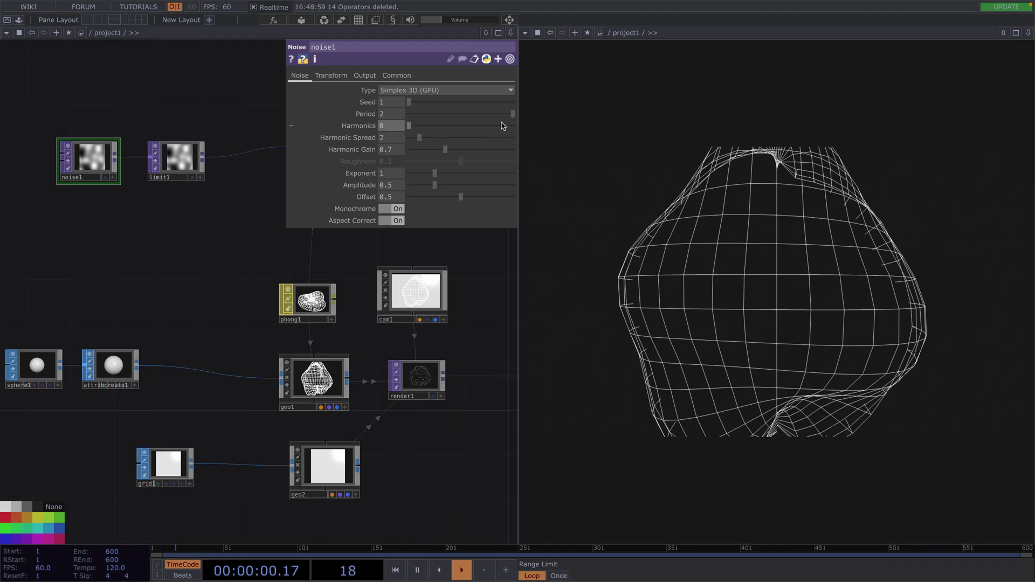
pyautogui.moveTo(513, 113); pyautogui.dragTo(470, 117)
# Step: On limit1's Quantize page, set Quantize Position to Round with a 0.249 step
pyautogui.click(178, 161)
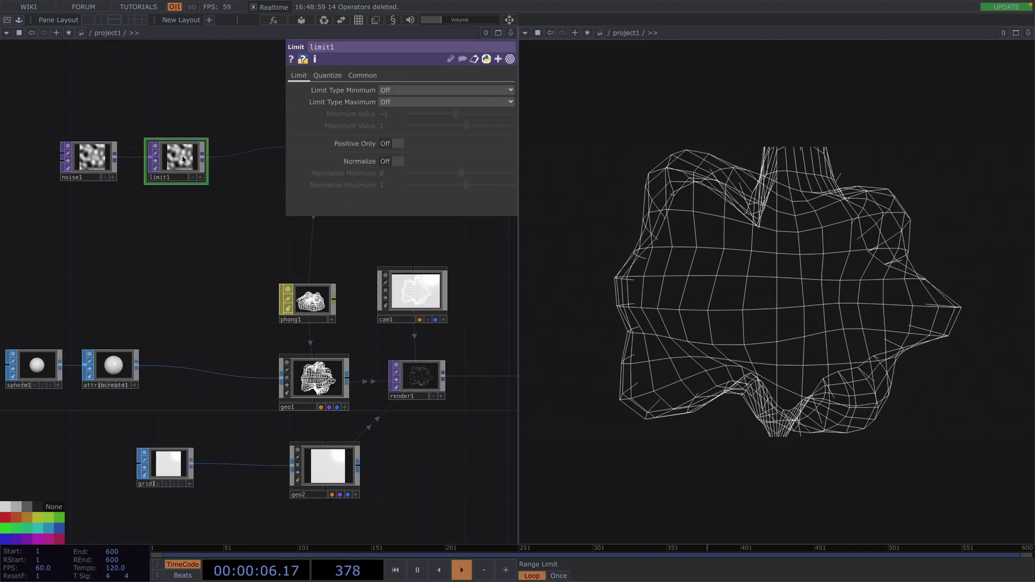
pyautogui.click(329, 76)
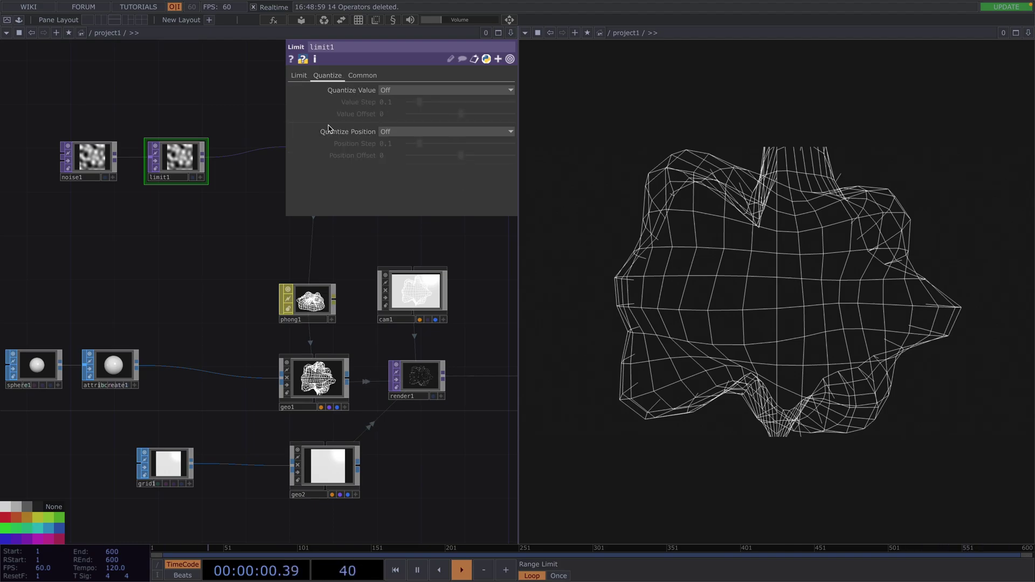
pyautogui.scroll(5, 178, 161)
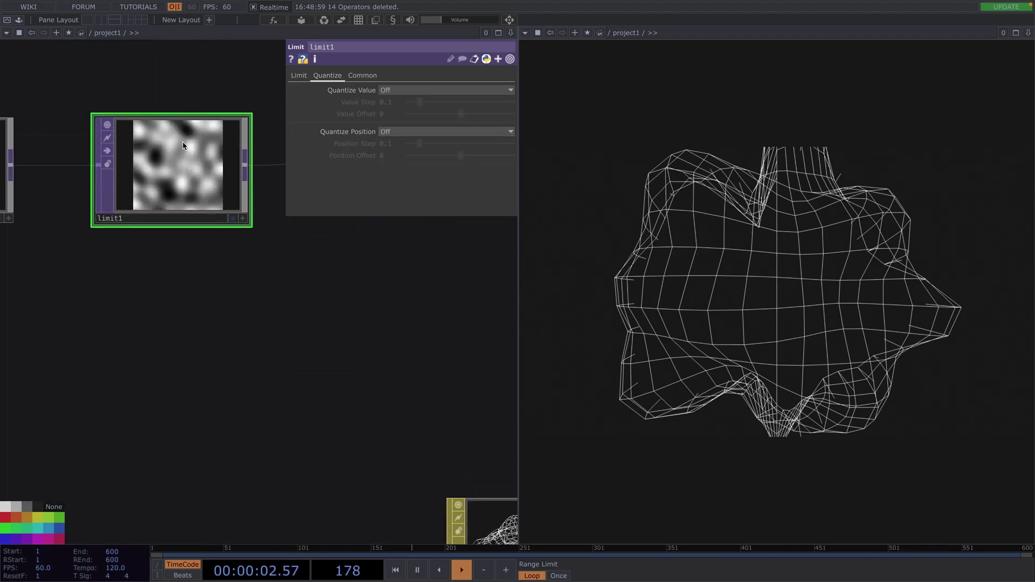
pyautogui.scroll(2, 184, 145)
pyautogui.click(393, 131)
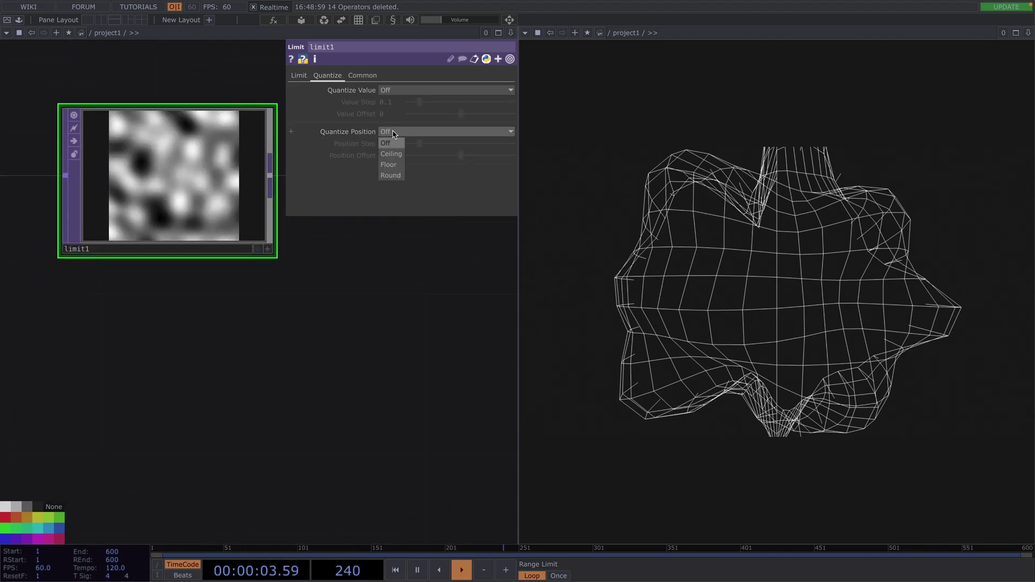
pyautogui.click(399, 178)
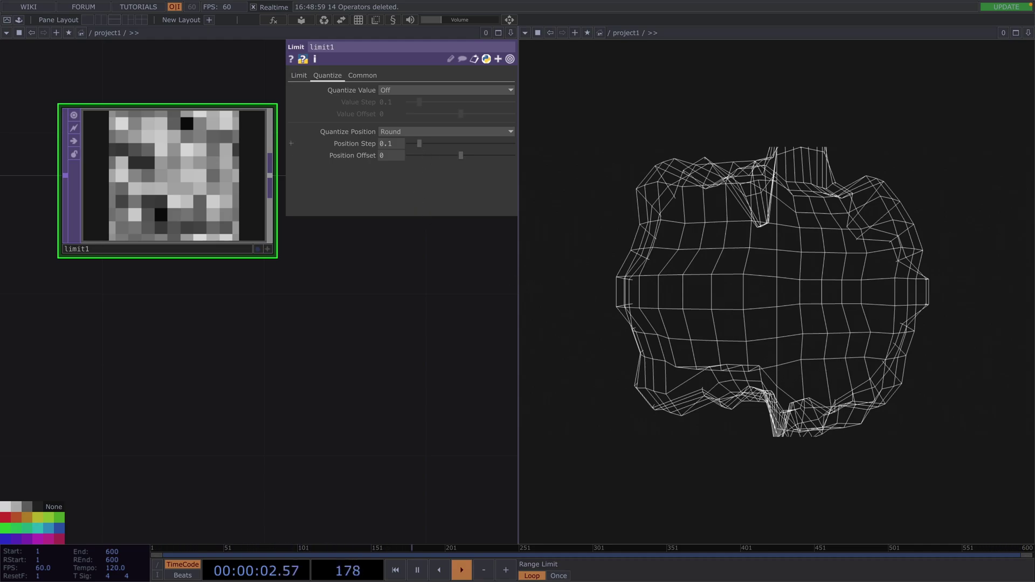
pyautogui.moveTo(420, 146)
pyautogui.mouseDown()
pyautogui.moveTo(409, 144)
pyautogui.moveTo(434, 140)
pyautogui.mouseUp()
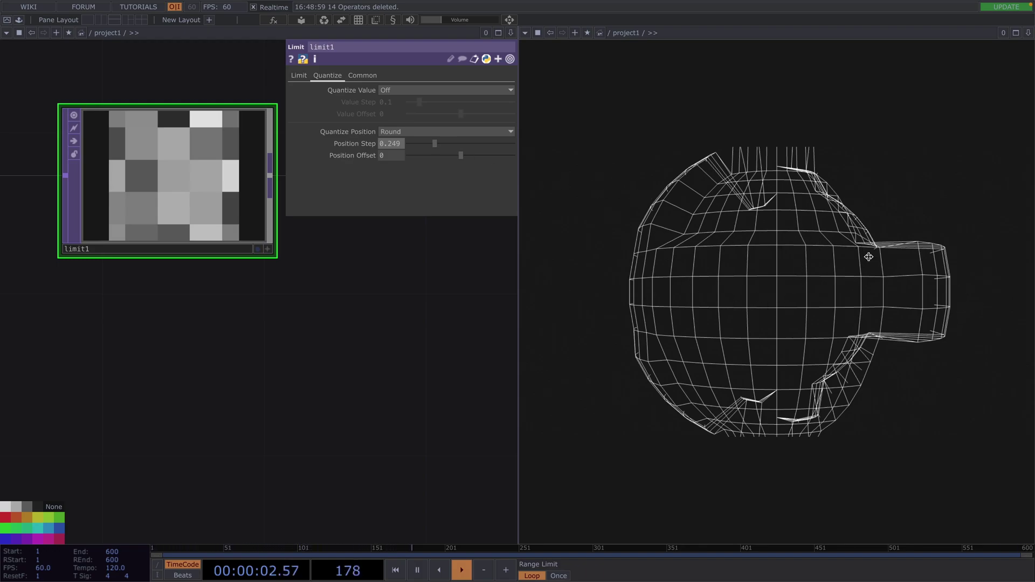
pyautogui.scroll(-5, 274, 398)
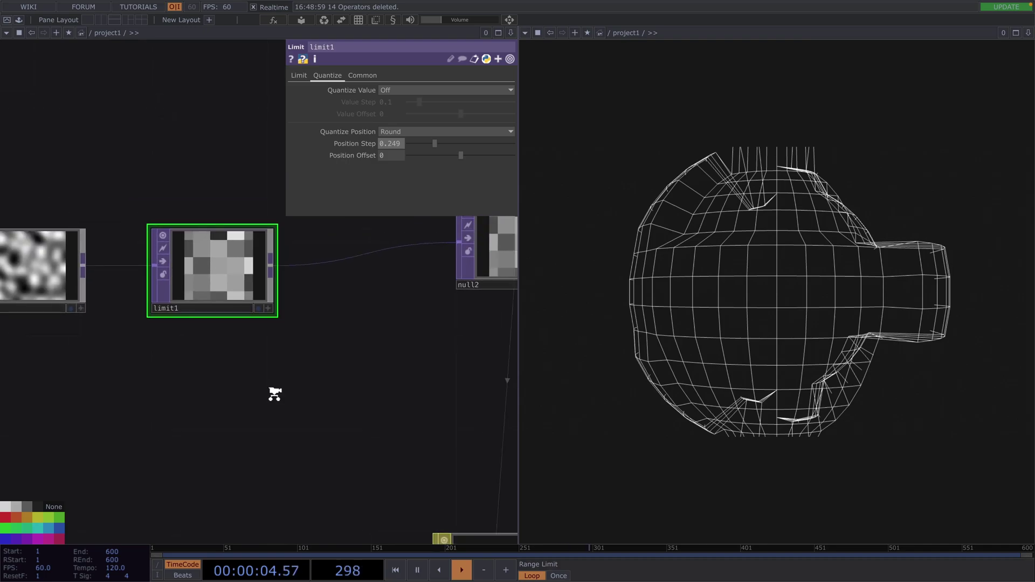
pyautogui.moveTo(274, 397); pyautogui.dragTo(235, 359)
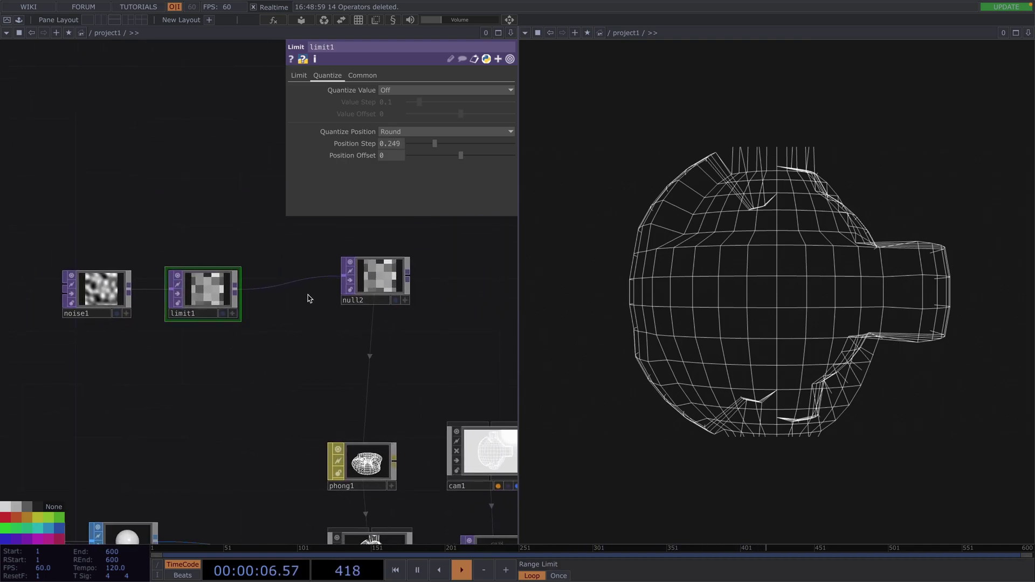
pyautogui.scroll(-3, 310, 390)
pyautogui.hscroll(3, 310, 389)
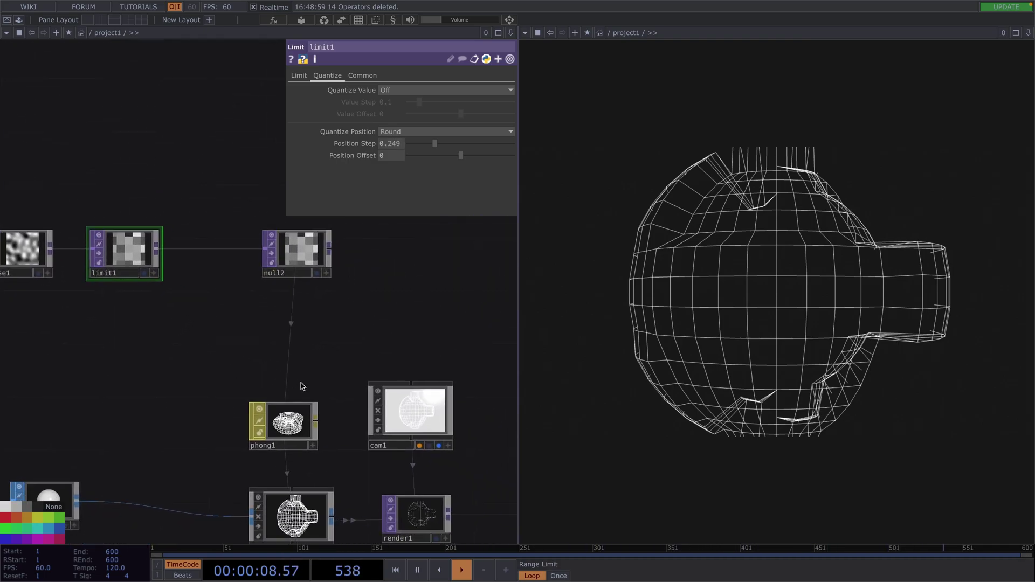
# Step: Move cam1 back to Translate Z 8, then tidy the noise1, sphere1, attribcreate1 and limit1 positions
pyautogui.click(418, 408)
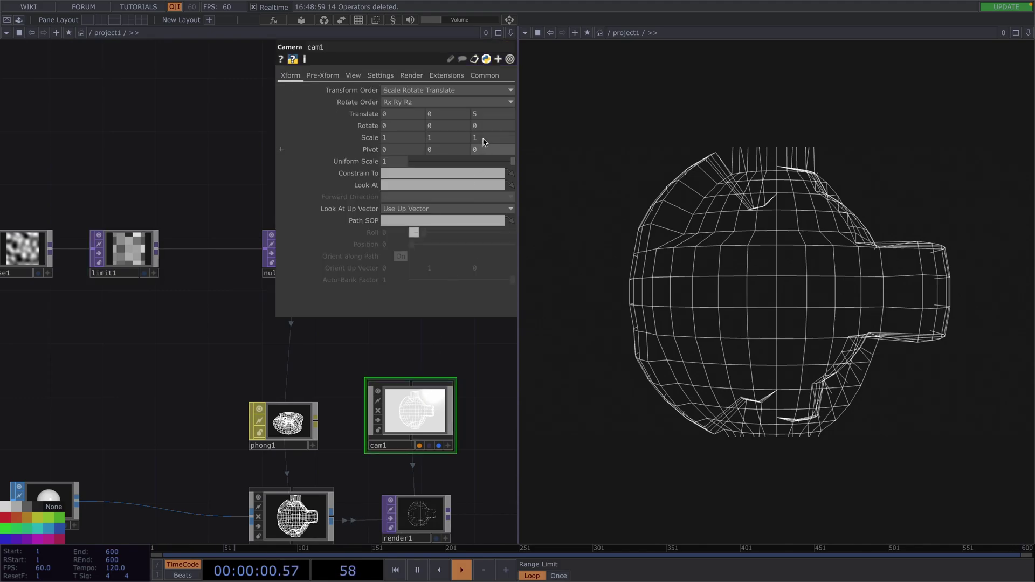
pyautogui.moveTo(492, 114); pyautogui.dragTo(494, 94, button='middle')
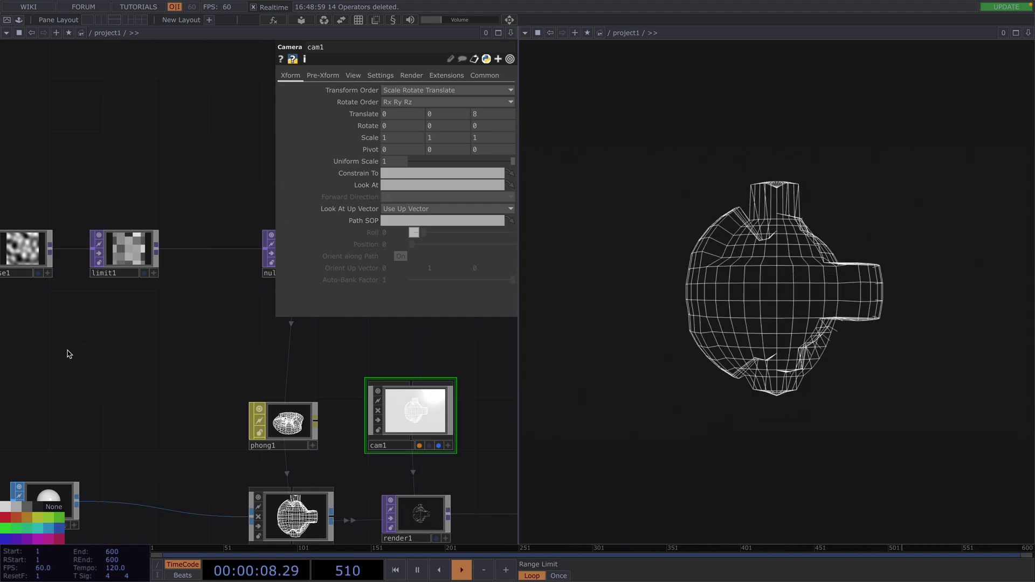
pyautogui.press('p')
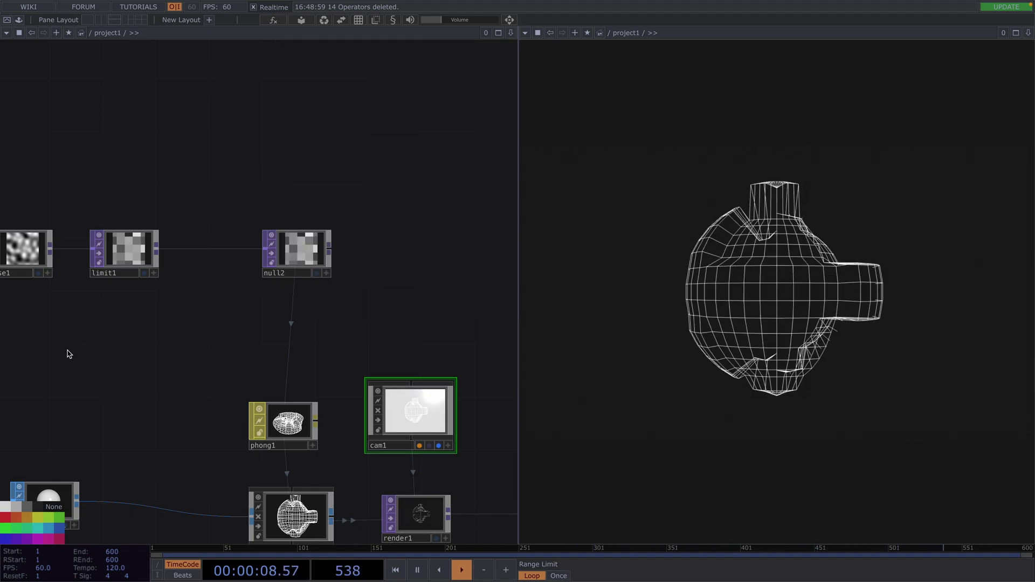
pyautogui.moveTo(203, 328); pyautogui.dragTo(268, 265)
pyautogui.moveTo(220, 181); pyautogui.dragTo(206, 180)
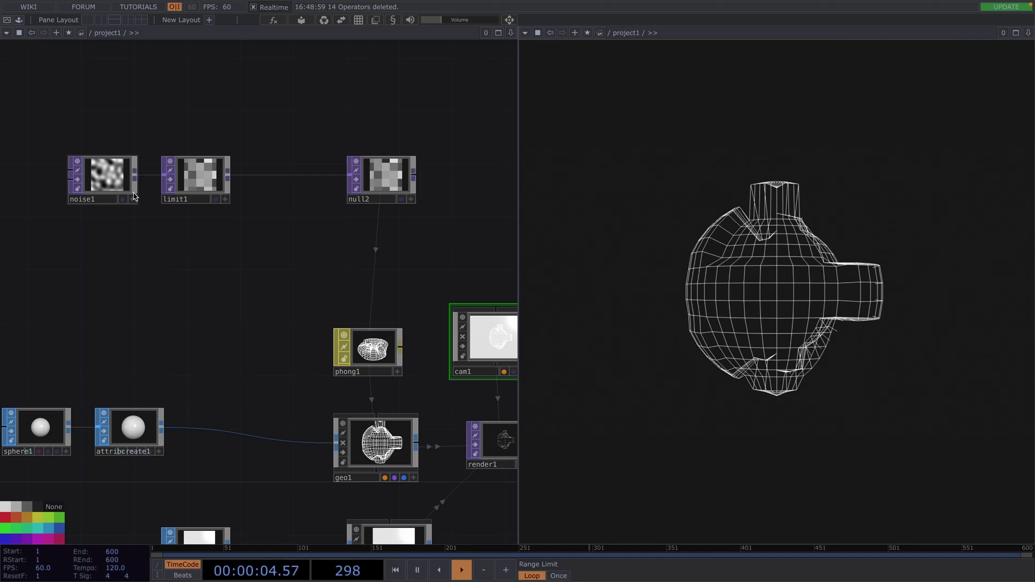
# Step: Set noise1's Offset to 0.373, Amplitude to 0.585 and Period to about 0.811
pyautogui.click(115, 175)
pyautogui.press('p')
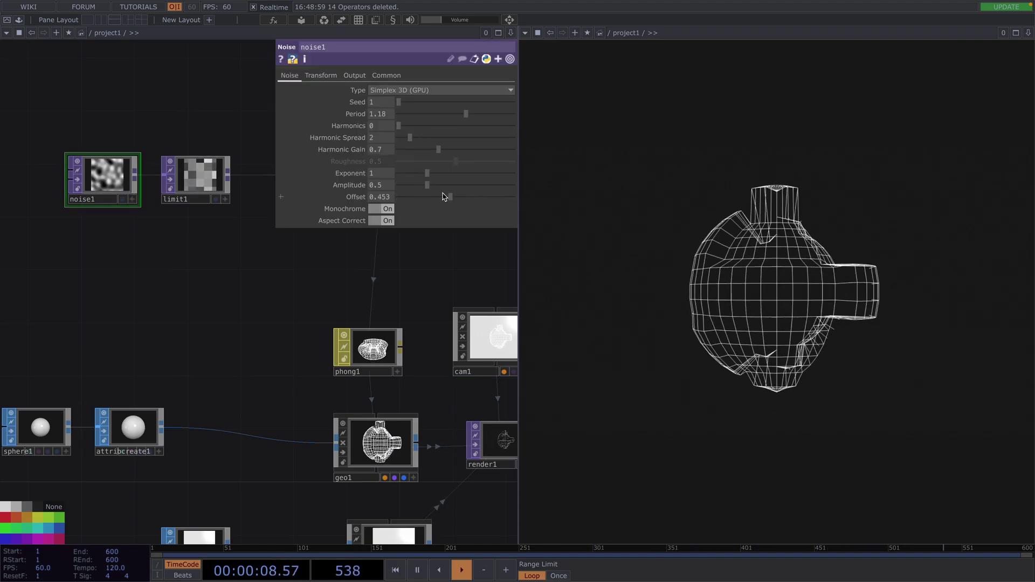
pyautogui.click(441, 197)
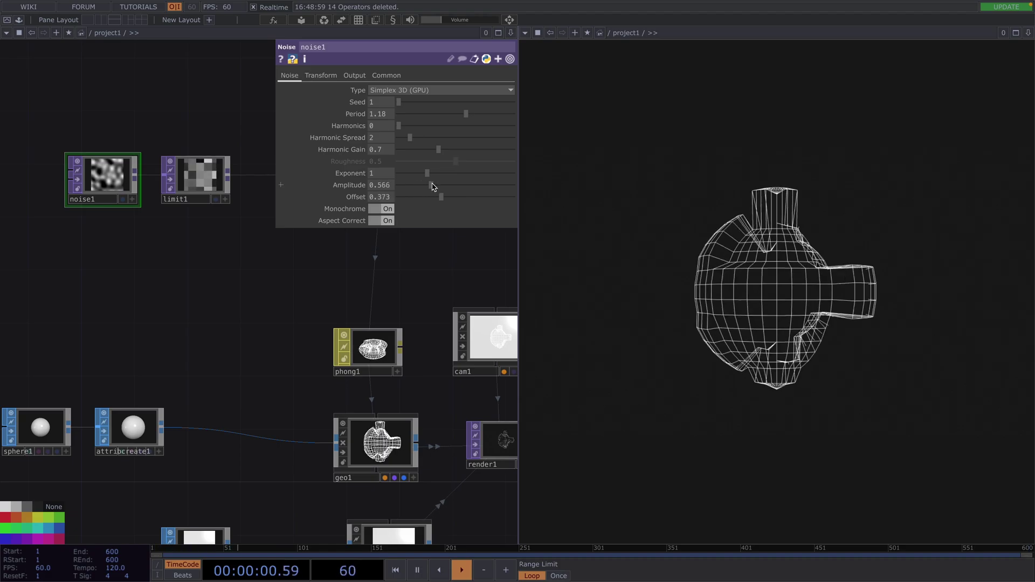
pyautogui.moveTo(426, 186); pyautogui.dragTo(434, 187)
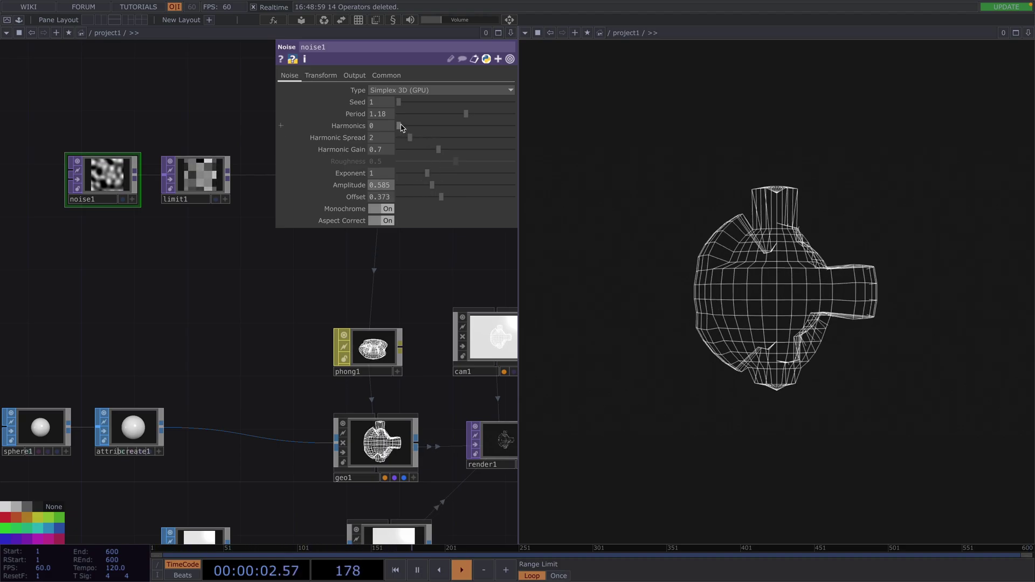
pyautogui.click(436, 115)
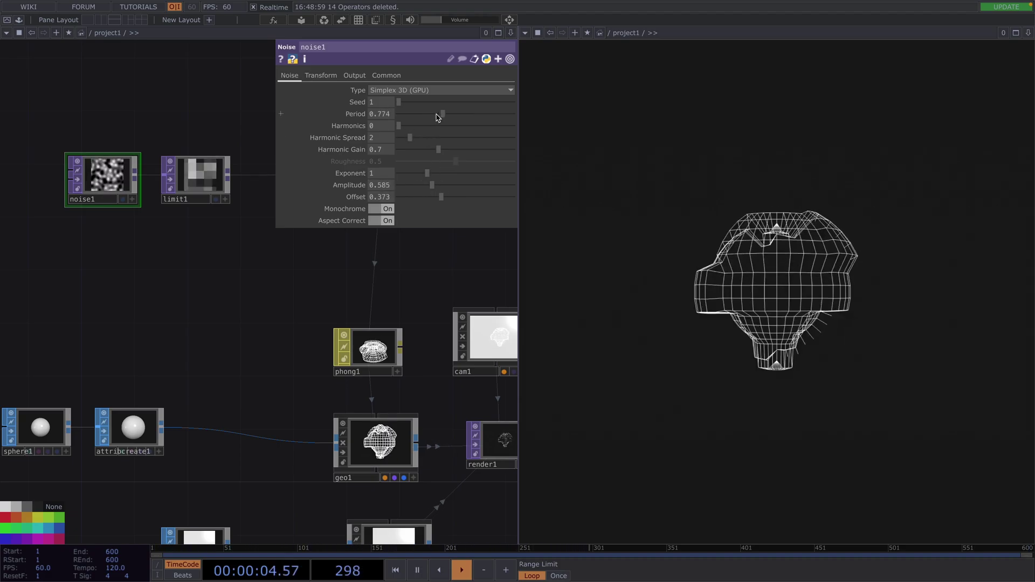
pyautogui.moveTo(437, 117); pyautogui.dragTo(447, 119)
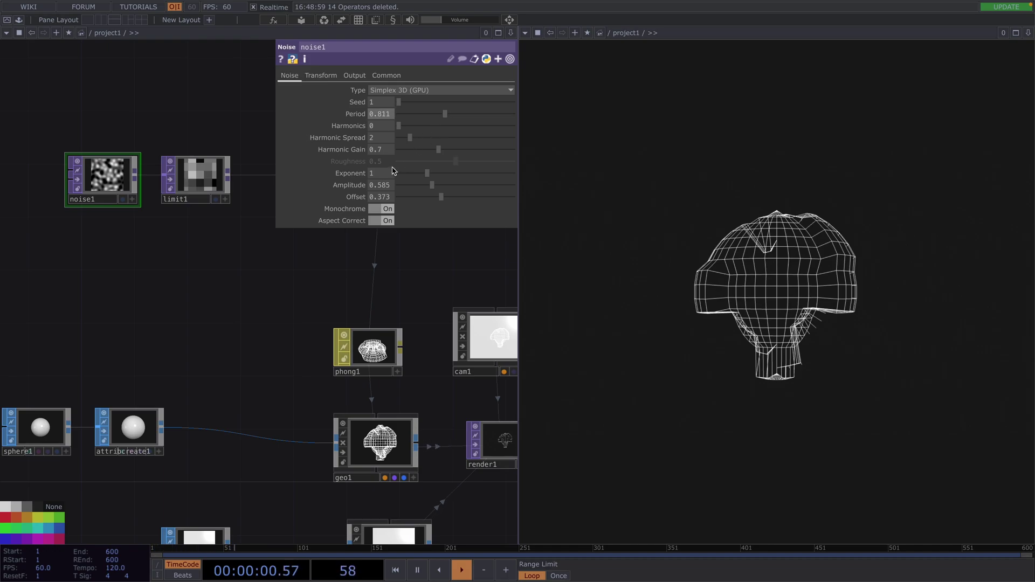
pyautogui.moveTo(264, 251); pyautogui.dragTo(238, 269)
pyautogui.click(321, 75)
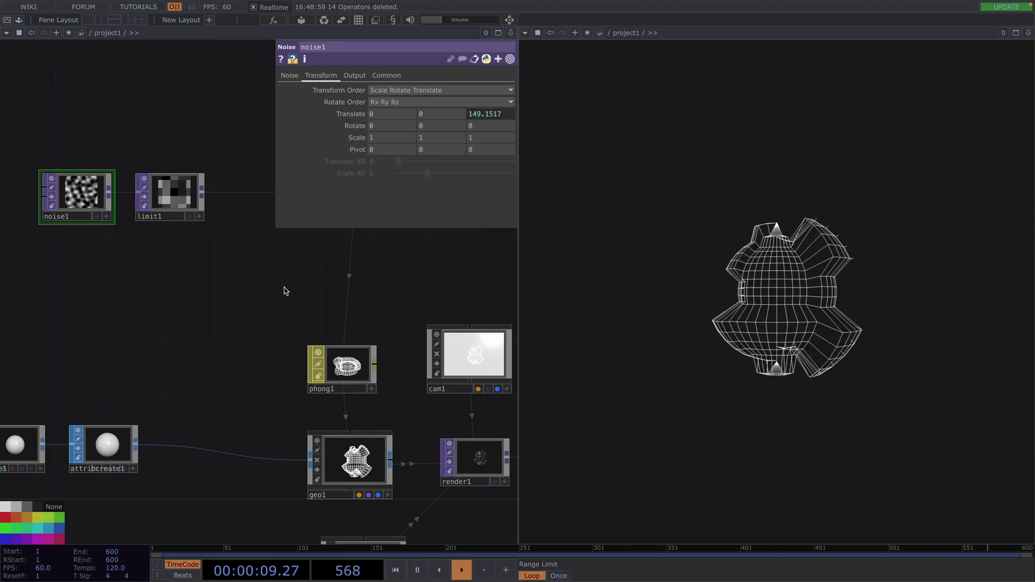
# Step: Close noise1's parameters and move null2 further right of limit1
pyautogui.press('p')
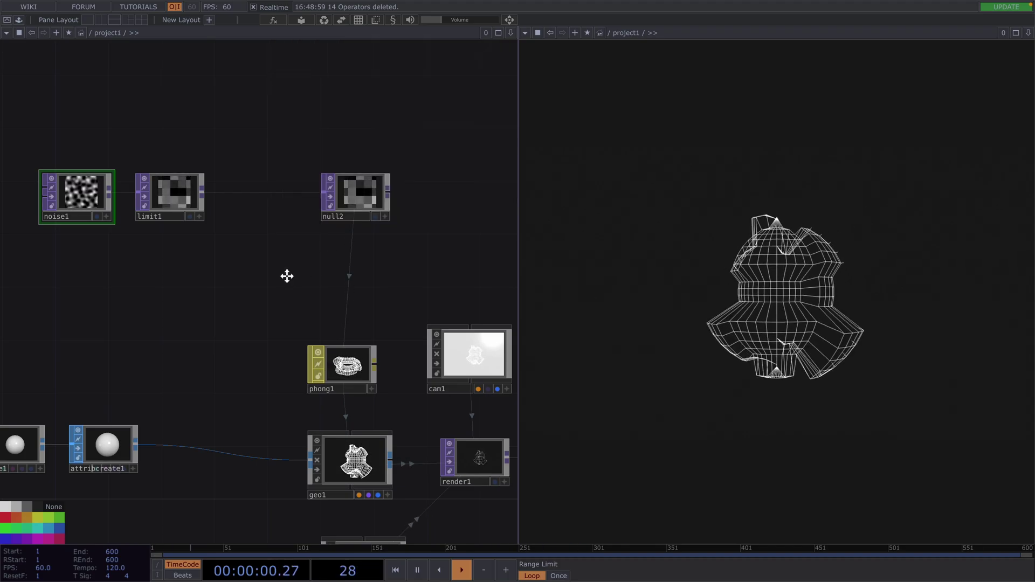
pyautogui.moveTo(286, 273); pyautogui.dragTo(262, 250)
pyautogui.moveTo(330, 168); pyautogui.dragTo(408, 168)
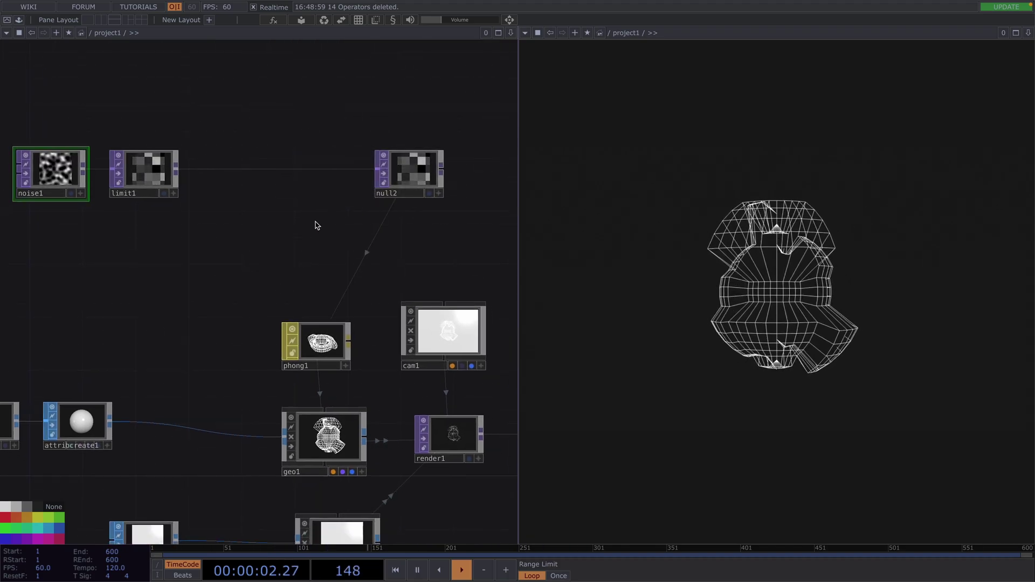
pyautogui.moveTo(287, 225); pyautogui.dragTo(321, 213)
pyautogui.scroll(-2, 290, 215)
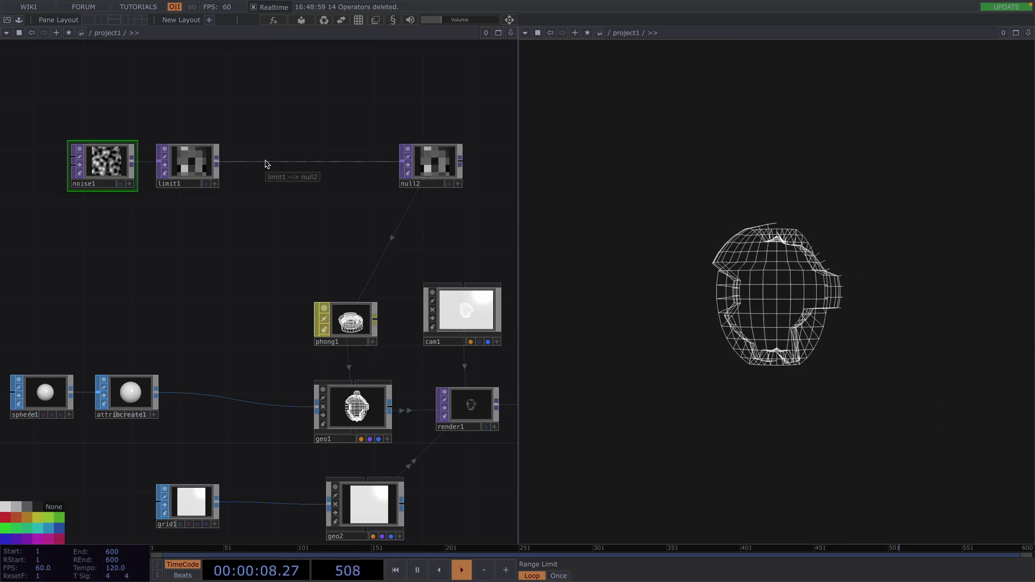
# Step: Choose a Ramp TOP to insert on the limit1 to null2 wire
pyautogui.rightClick(265, 162)
pyautogui.click(296, 149)
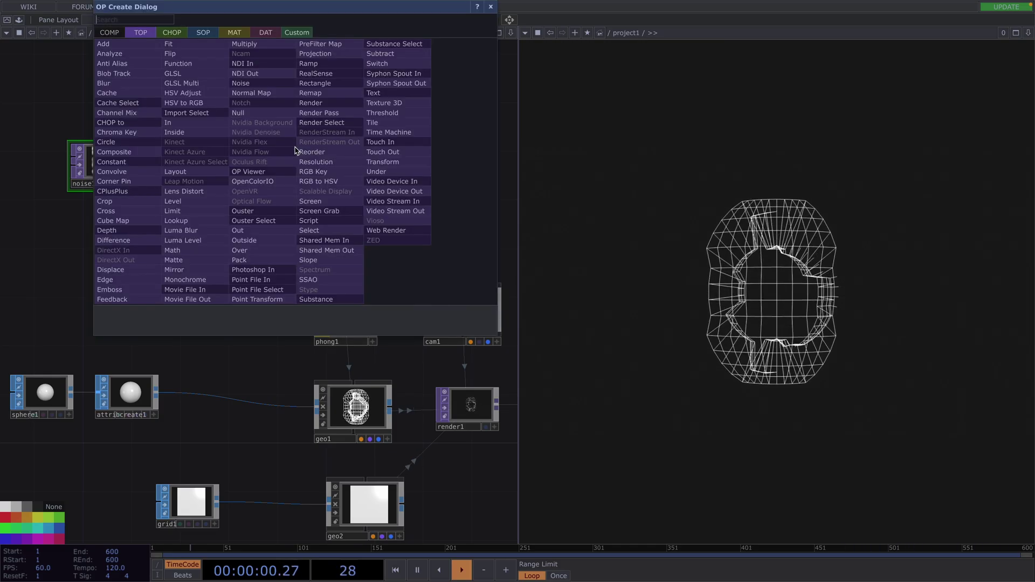
pyautogui.click(318, 64)
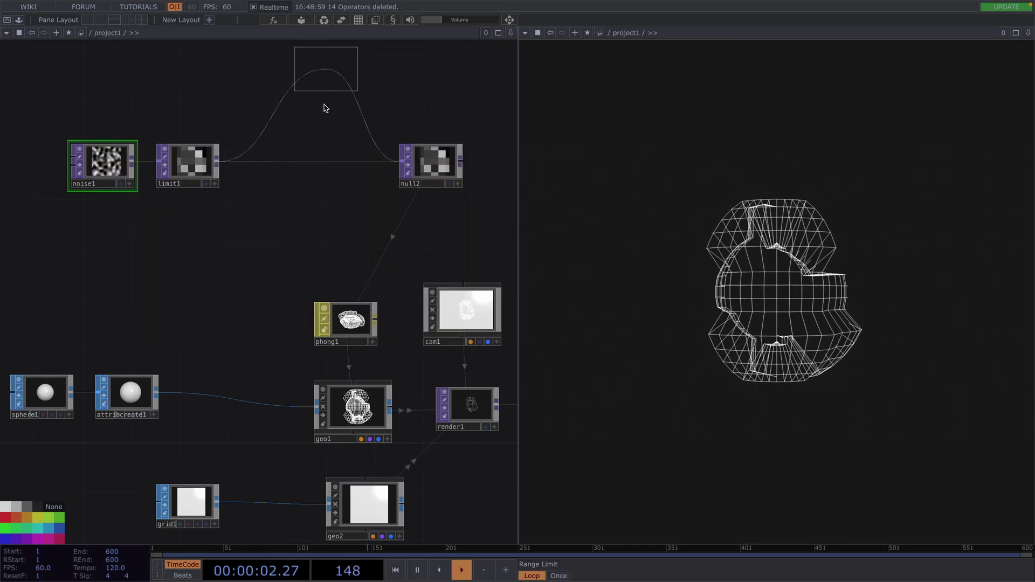
# Step: Place ramp1 between limit1 and null2 and check its Multiply output setting
pyautogui.click(298, 169)
pyautogui.press('p')
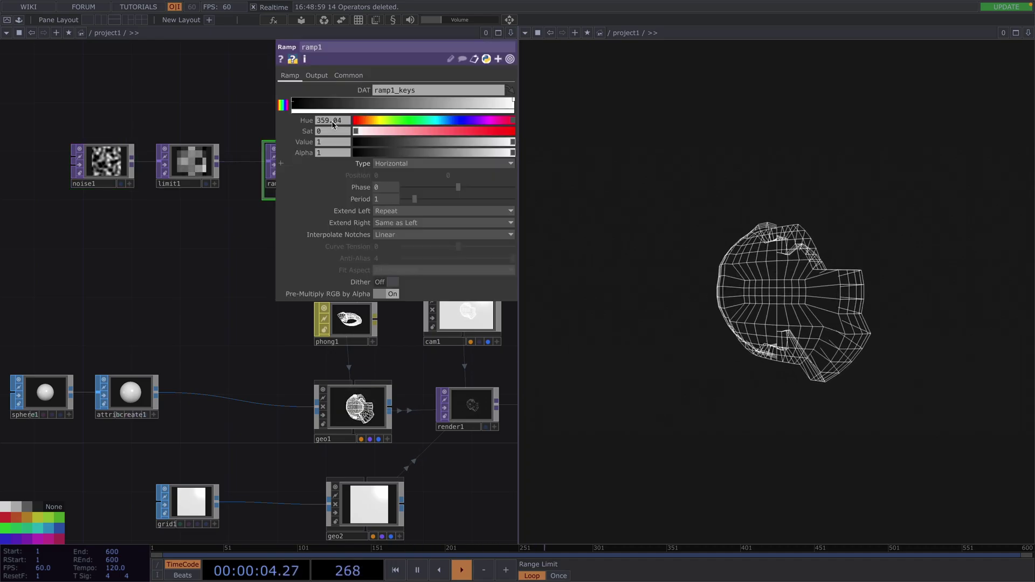
pyautogui.click(307, 76)
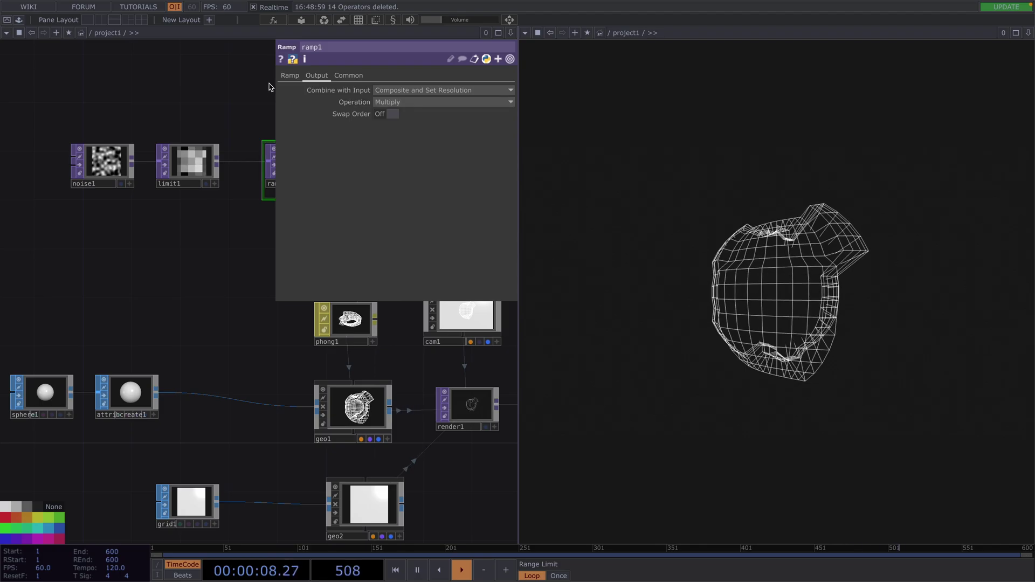
pyautogui.click(290, 77)
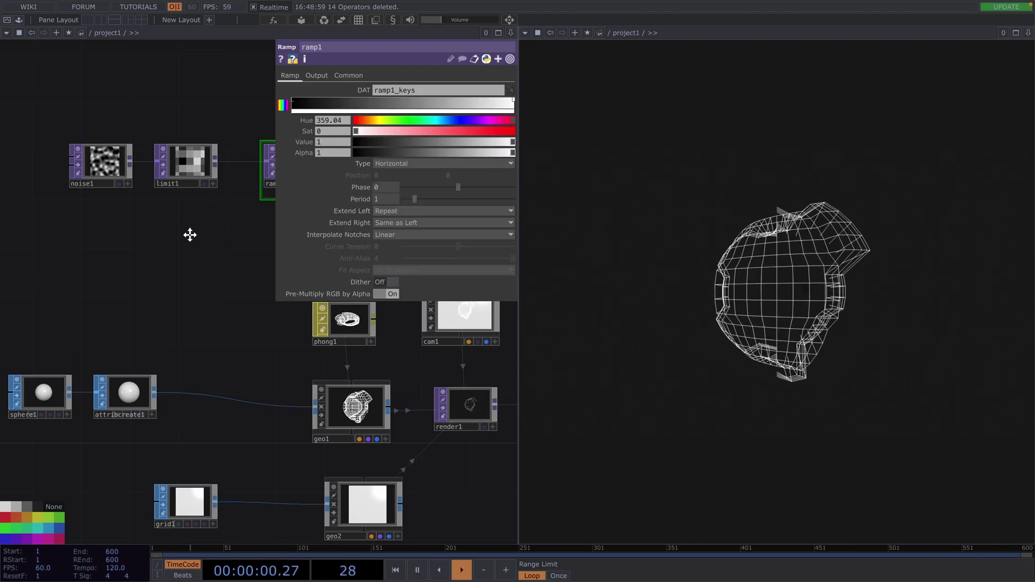
pyautogui.scroll(3, 202, 248)
pyautogui.moveTo(202, 249); pyautogui.dragTo(157, 257)
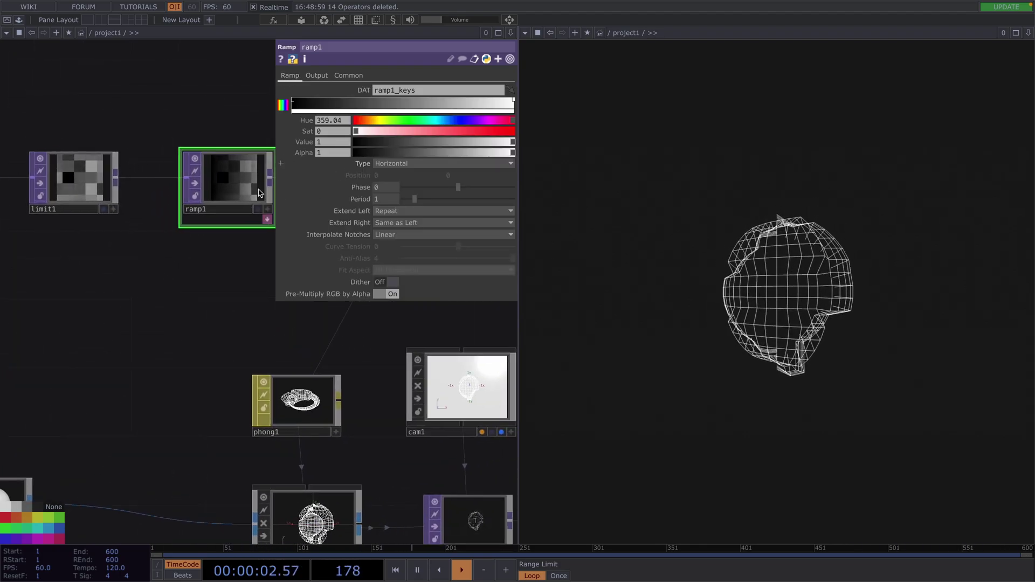
# Step: Make ramp1 Radial and drive its Phase with absTime.seconds * 0.4
pyautogui.click(395, 163)
pyautogui.click(392, 187)
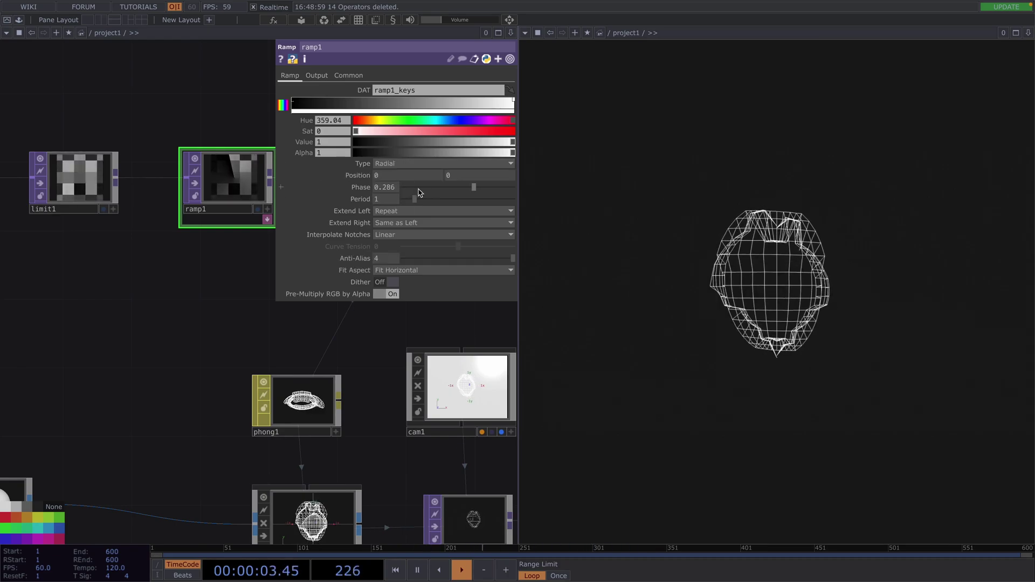
pyautogui.moveTo(457, 194)
pyautogui.mouseDown()
pyautogui.moveTo(419, 194)
pyautogui.moveTo(506, 187)
pyautogui.moveTo(445, 187)
pyautogui.mouseUp()
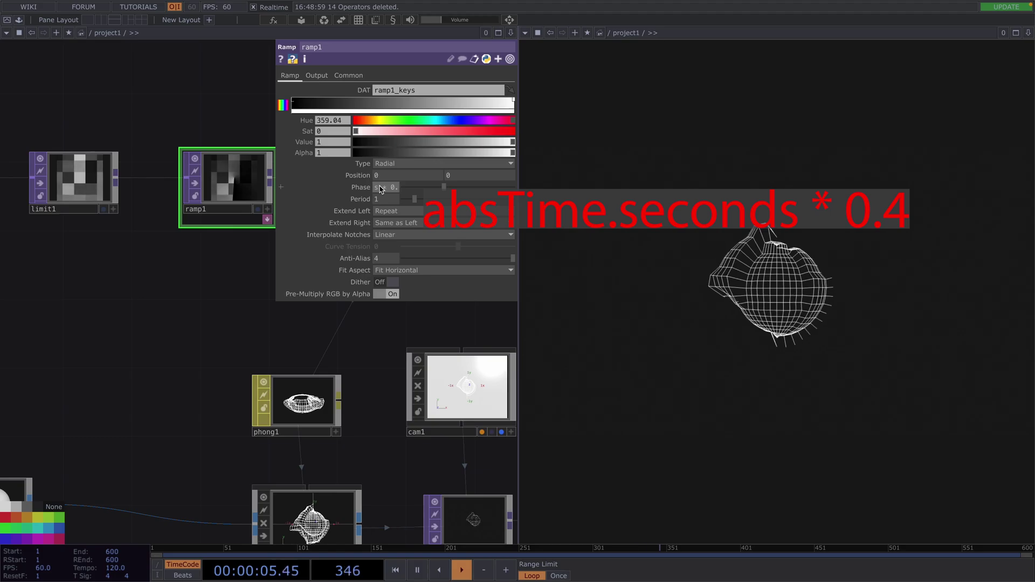
pyautogui.press('Return')
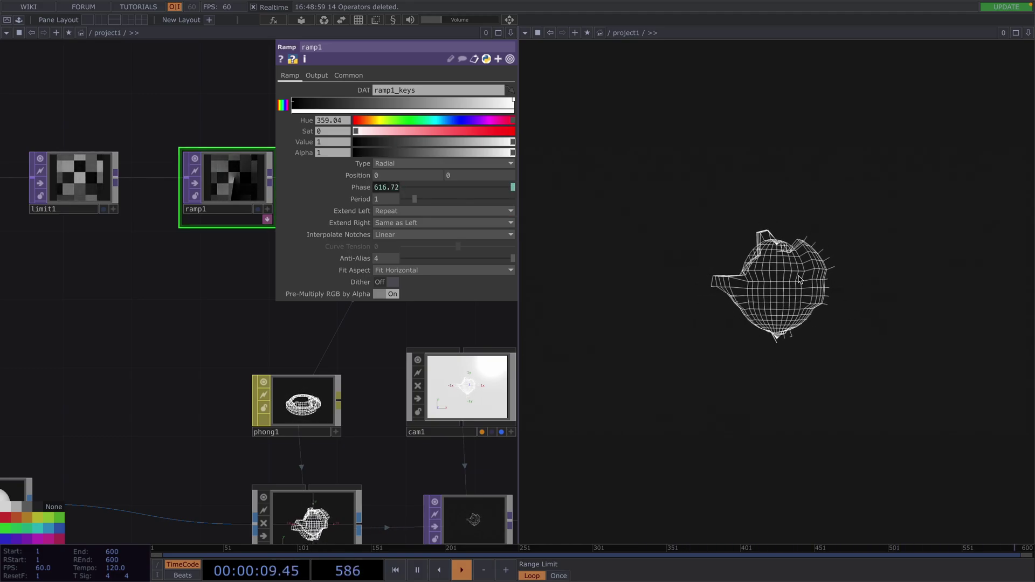
# Step: Close ramp1's parameter window
pyautogui.moveTo(57, 260); pyautogui.dragTo(118, 275)
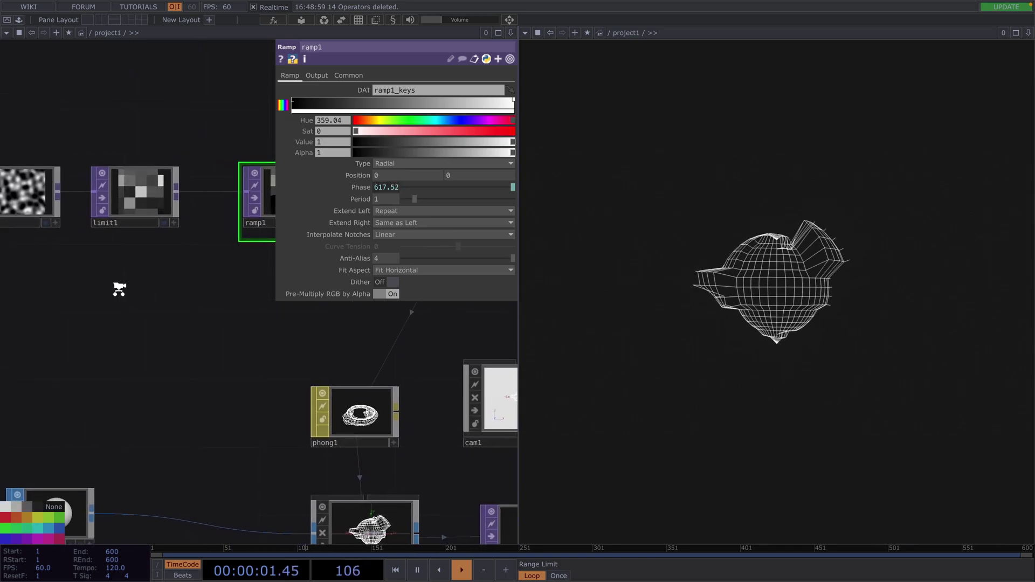
pyautogui.scroll(-2, 116, 302)
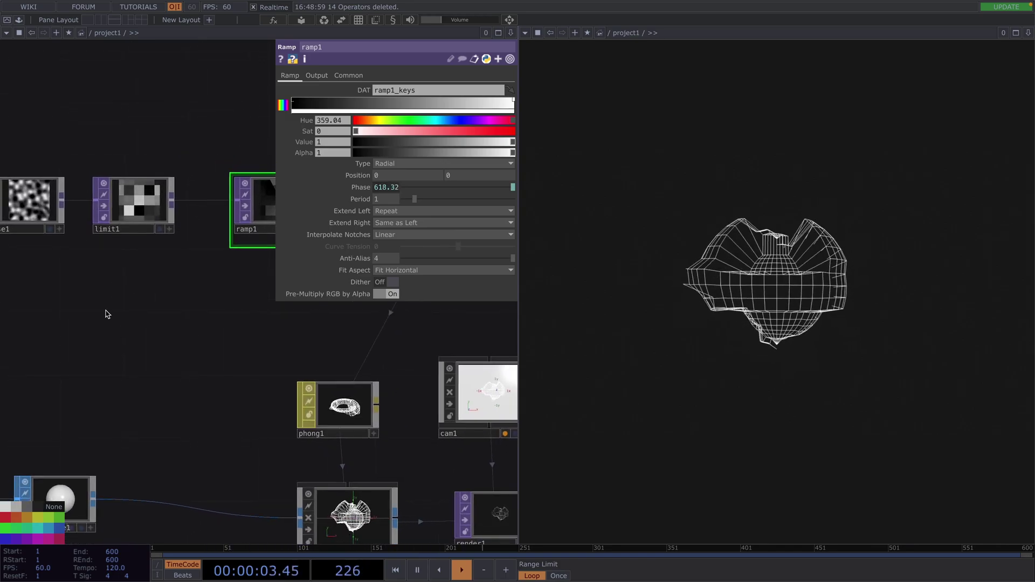
pyautogui.press('p')
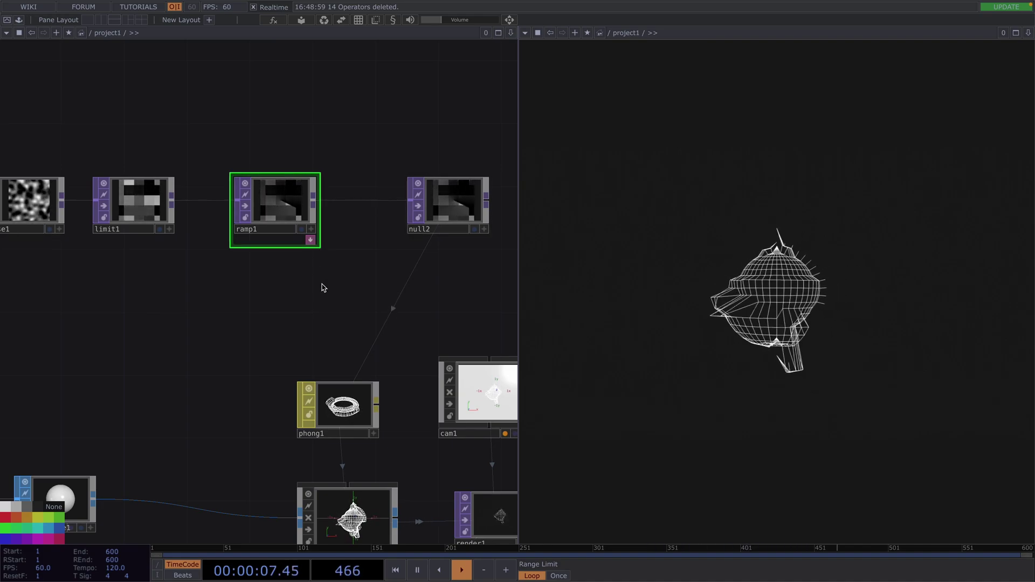
# Step: Move null1 further right of render1, then recentre the view on the render chain
pyautogui.moveTo(323, 288); pyautogui.dragTo(208, 270)
pyautogui.scroll(-3, 210, 270)
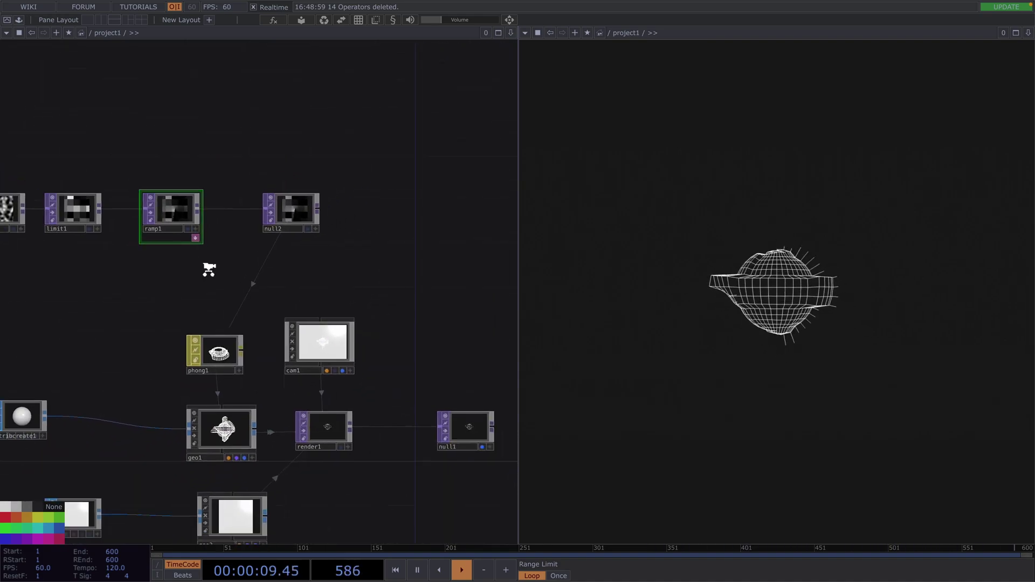
pyautogui.scroll(-2, 210, 271)
pyautogui.moveTo(370, 338); pyautogui.dragTo(192, 301)
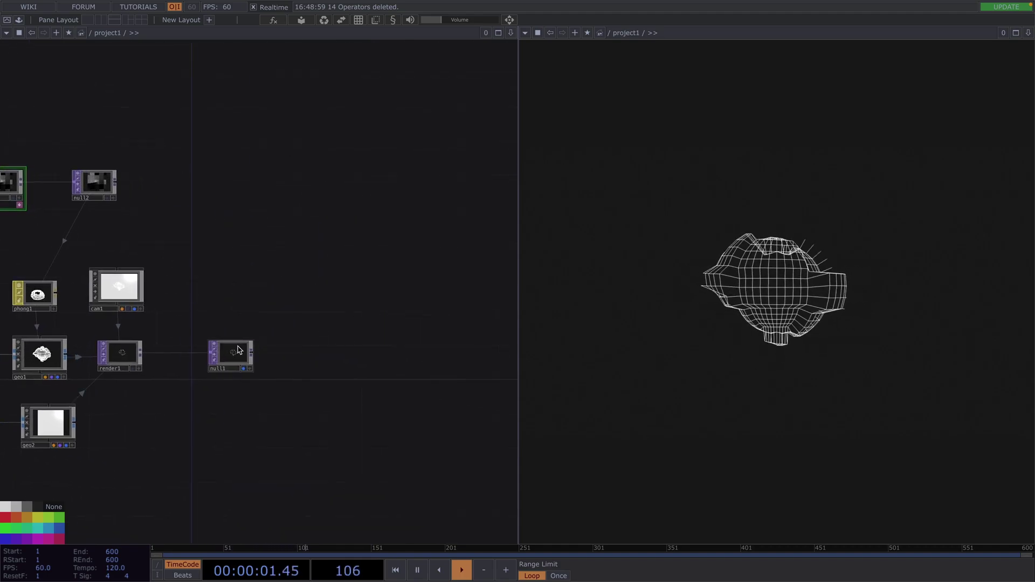
pyautogui.moveTo(239, 351); pyautogui.dragTo(375, 351)
pyautogui.moveTo(202, 401); pyautogui.dragTo(322, 386)
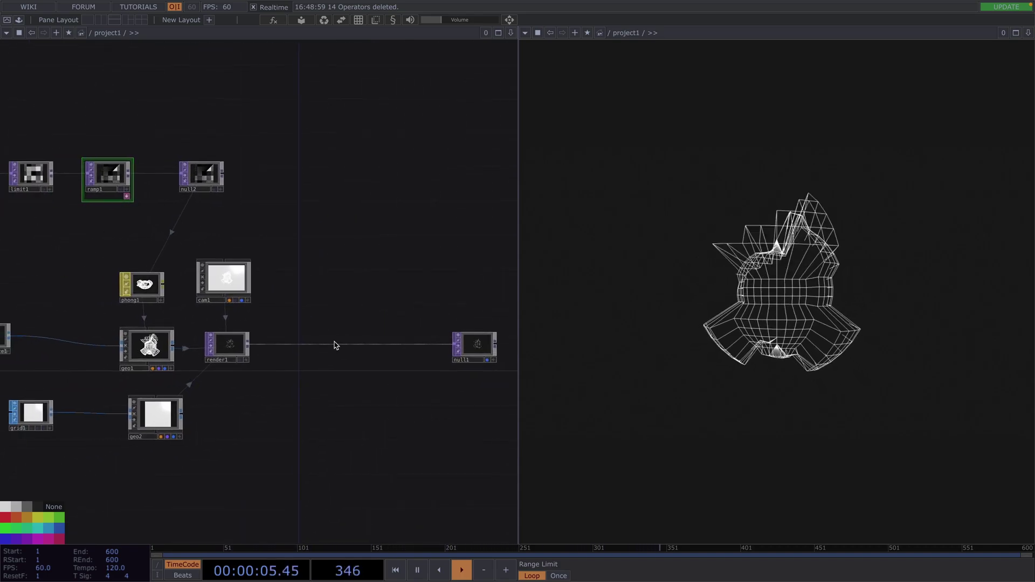
# Step: Insert a Mirror TOP, mirror1, on the render1 to null1 wire via the 'mi' search
pyautogui.rightClick(335, 345)
pyautogui.click(350, 334)
pyautogui.write('mi')
pyautogui.click(247, 439)
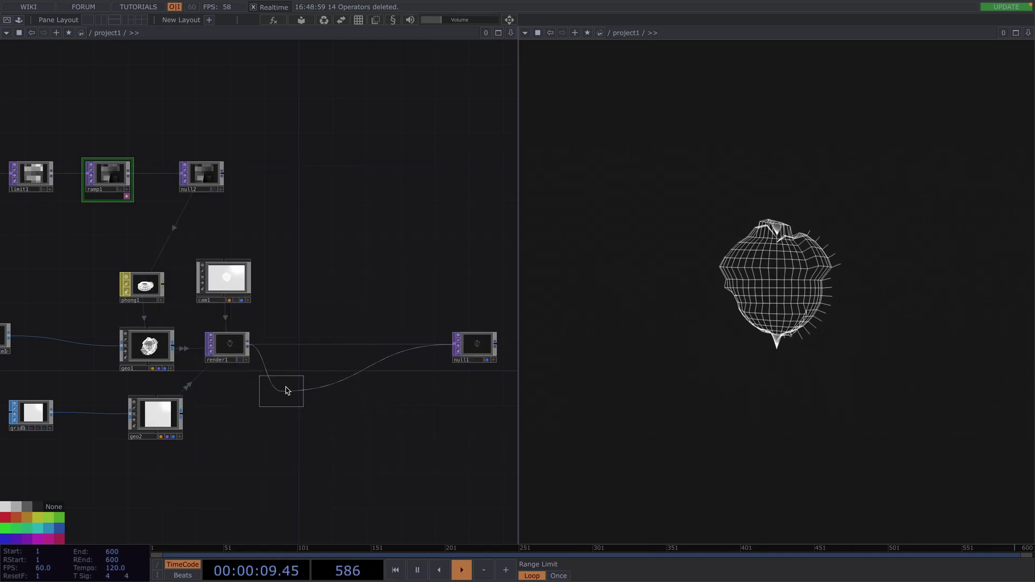
pyautogui.click(330, 349)
pyautogui.press('p')
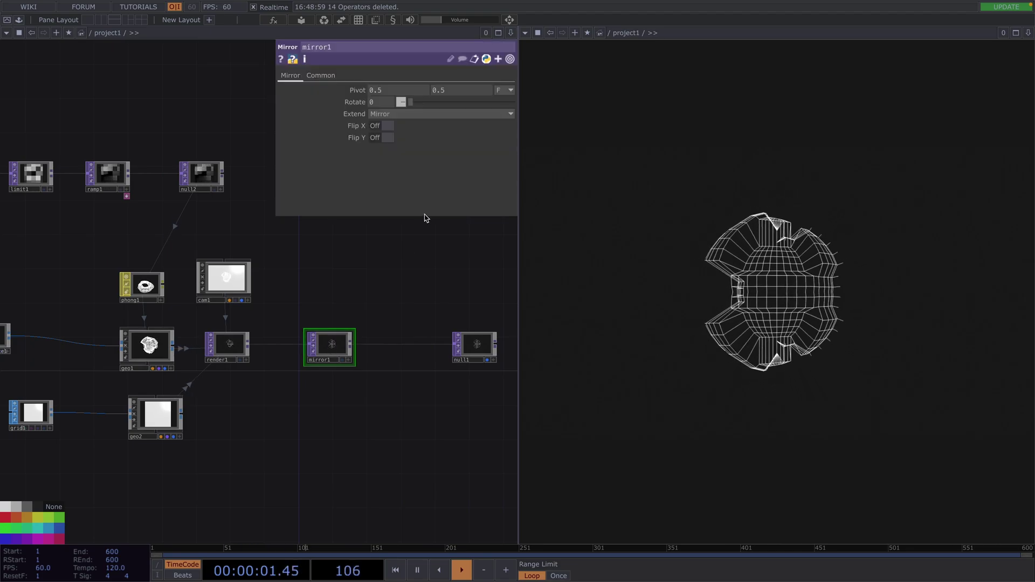